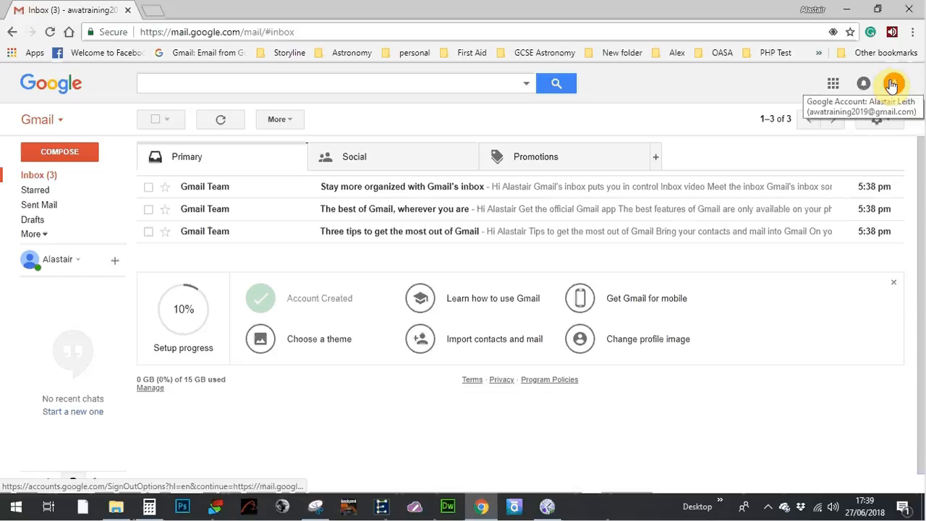
Step: Check the Google account menu, then browse the Social, Promotions and Primary inbox categories
left_click(892, 83)
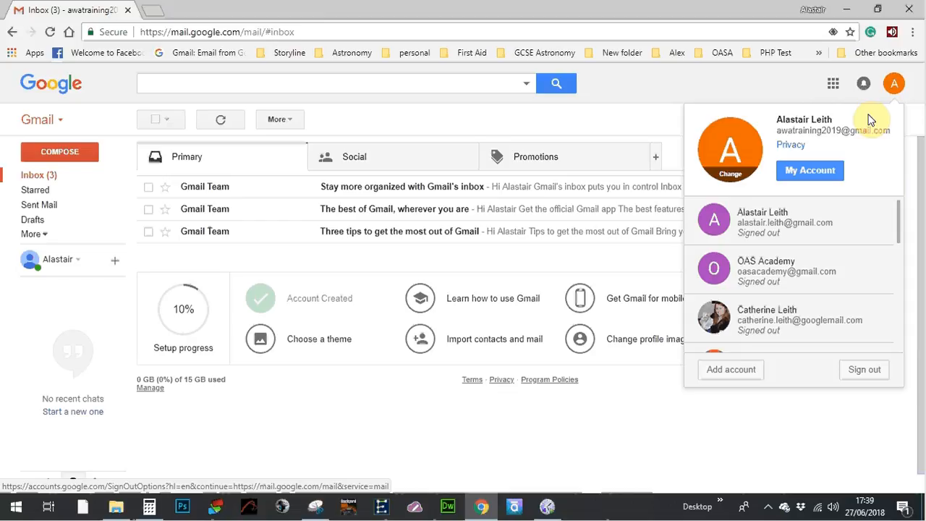
left_click(779, 92)
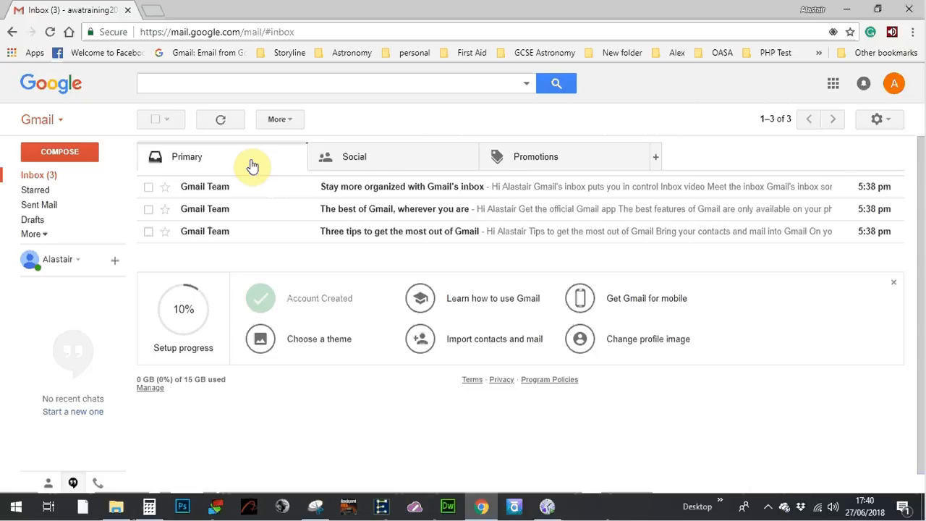
left_click(390, 166)
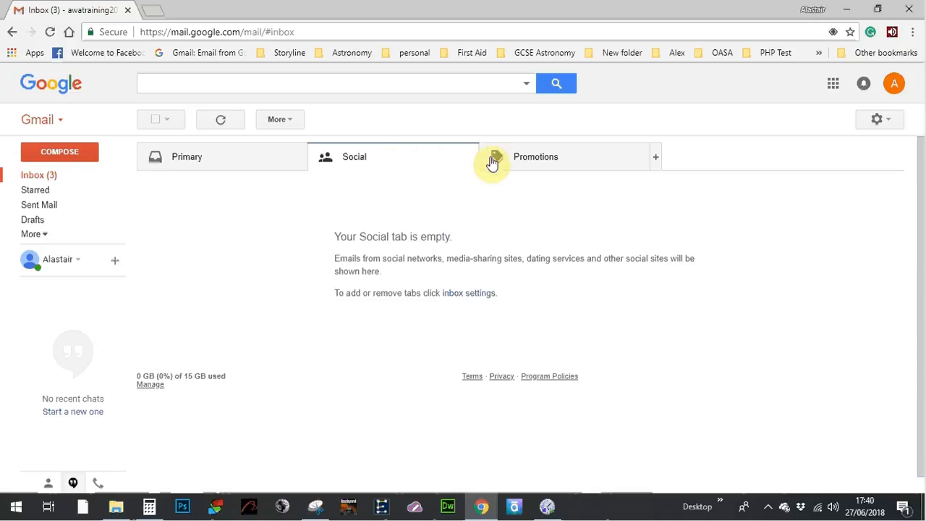
left_click(554, 166)
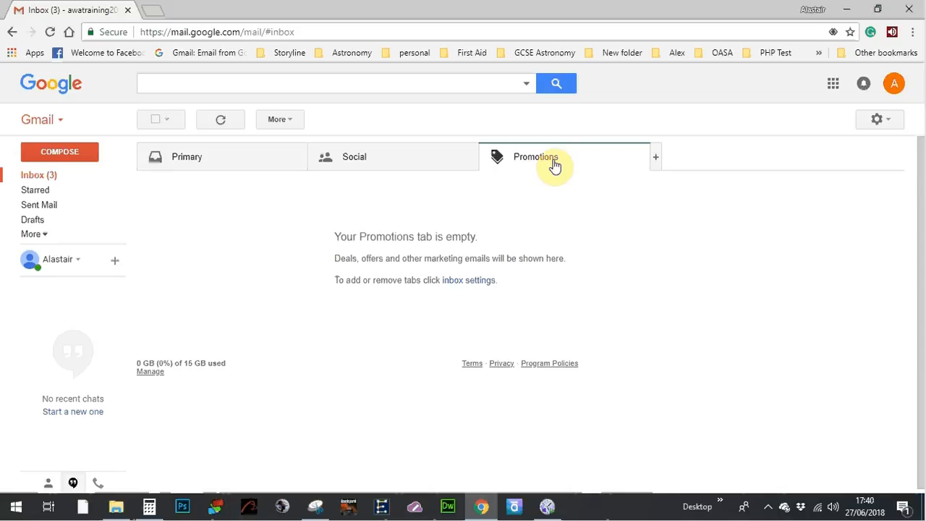
left_click(439, 162)
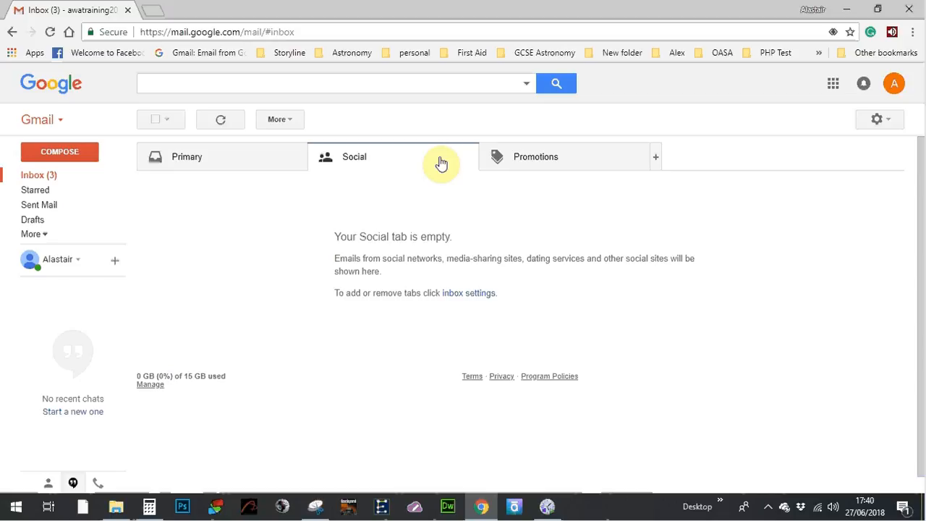
left_click(531, 167)
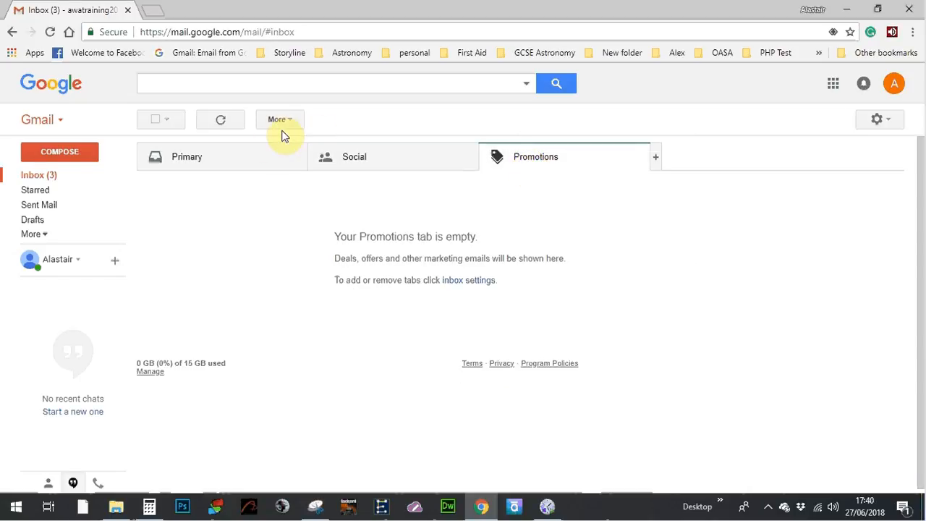
left_click(254, 158)
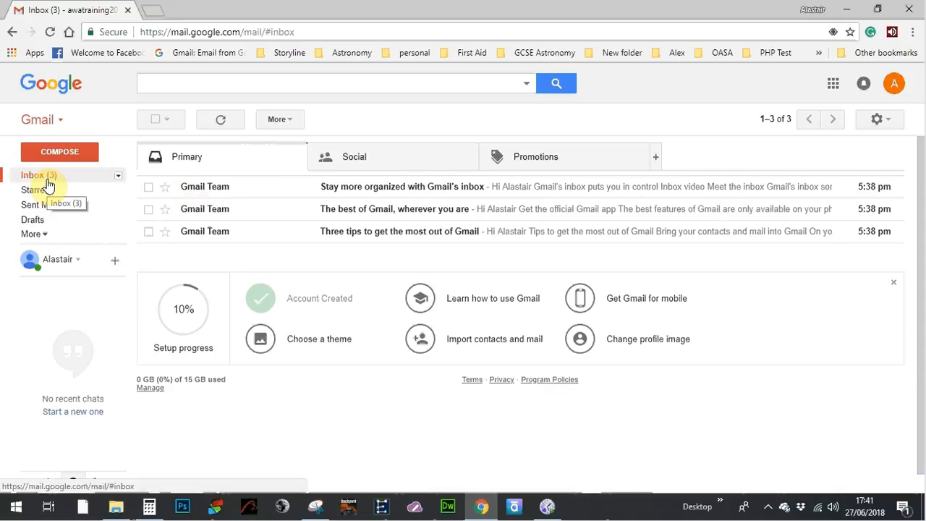
Step: Look through the Spam folder under More, return to the inbox, and start a new email
left_click(44, 239)
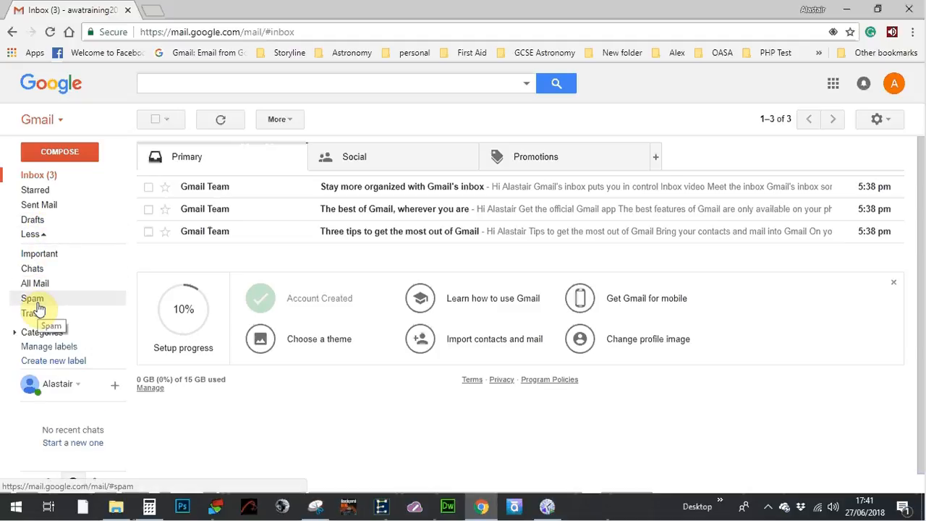
left_click(43, 237)
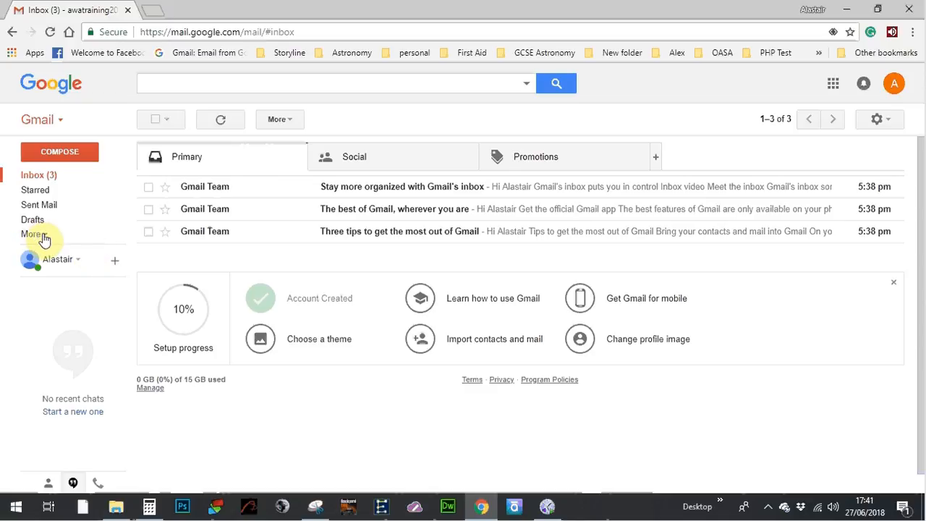
left_click(42, 238)
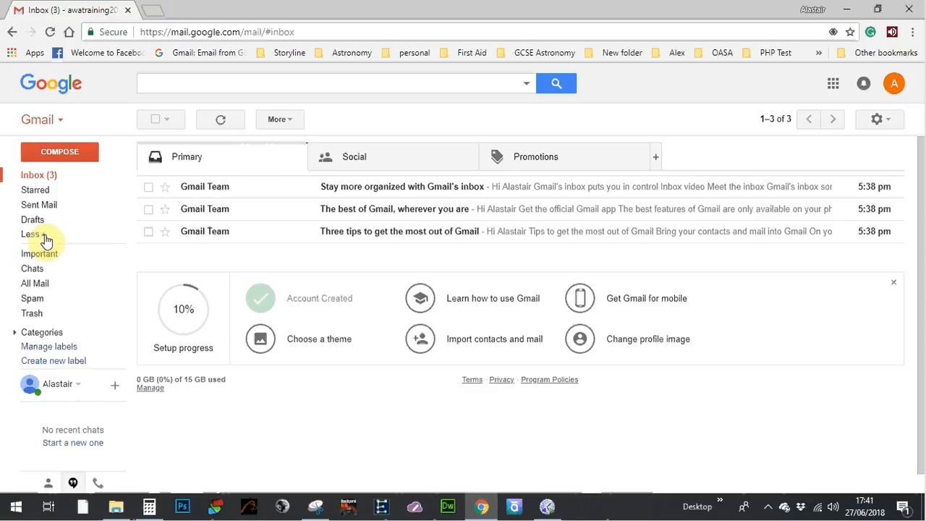
left_click(33, 300)
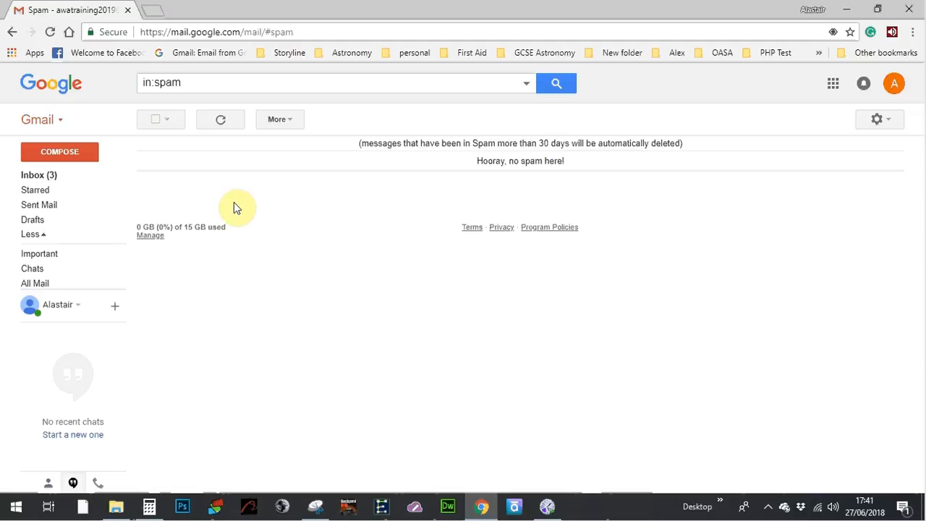
left_click(40, 175)
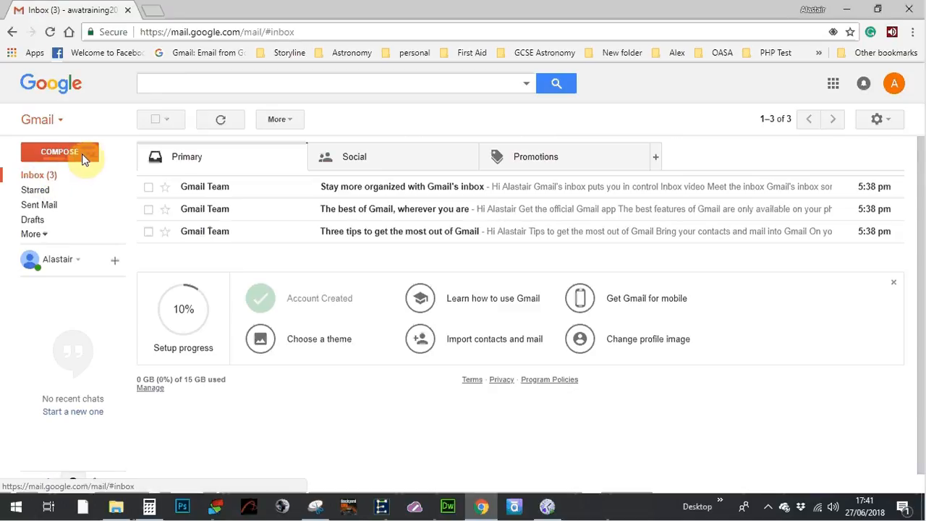
left_click(74, 157)
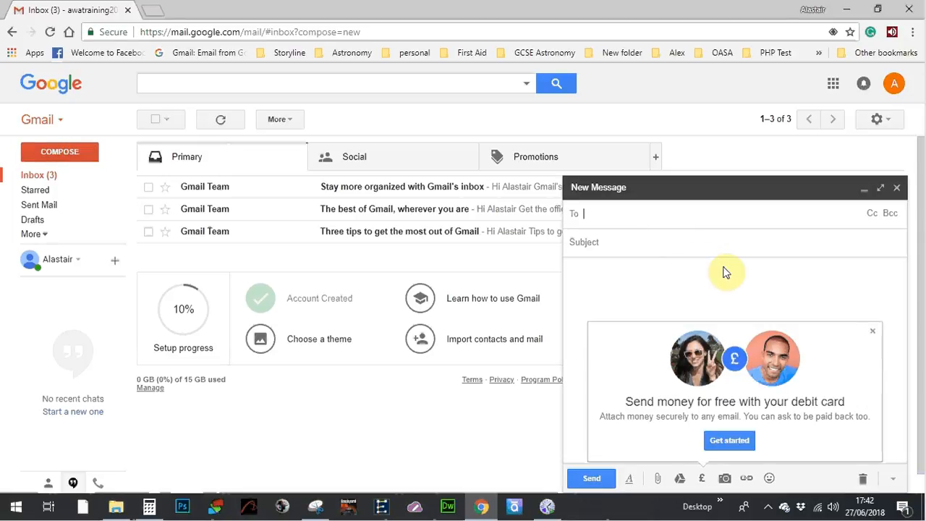
Step: Dismiss the draft's send-money card, then read the Stay more organized email and return to the inbox
left_click(873, 331)
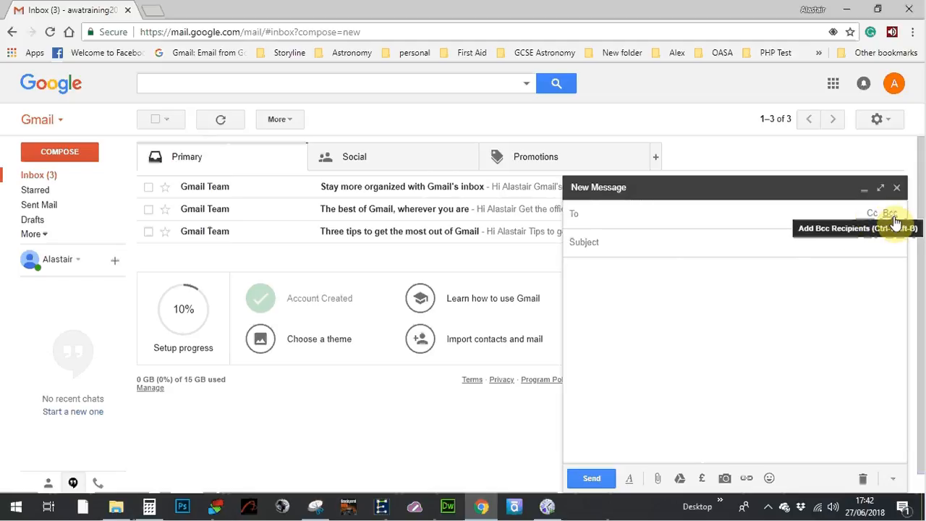
left_click(677, 246)
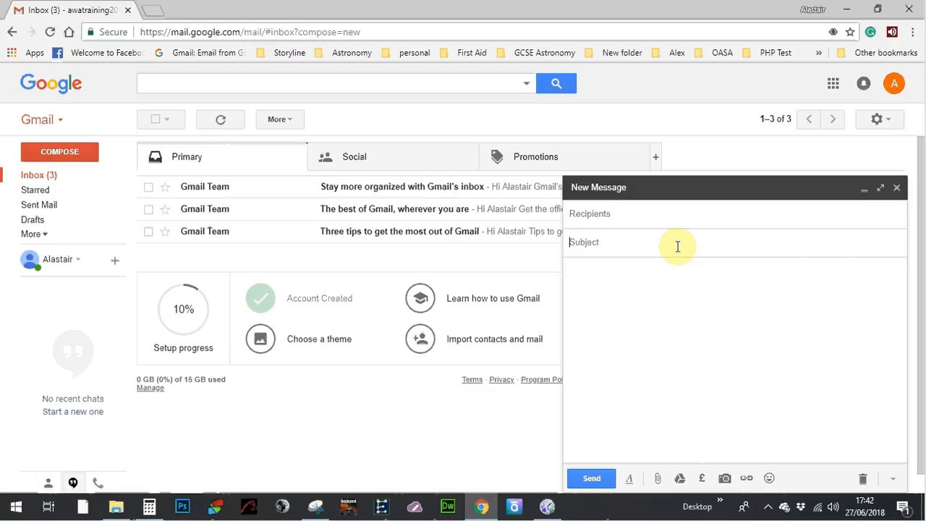
left_click(675, 300)
left_click(630, 243)
left_click(621, 277)
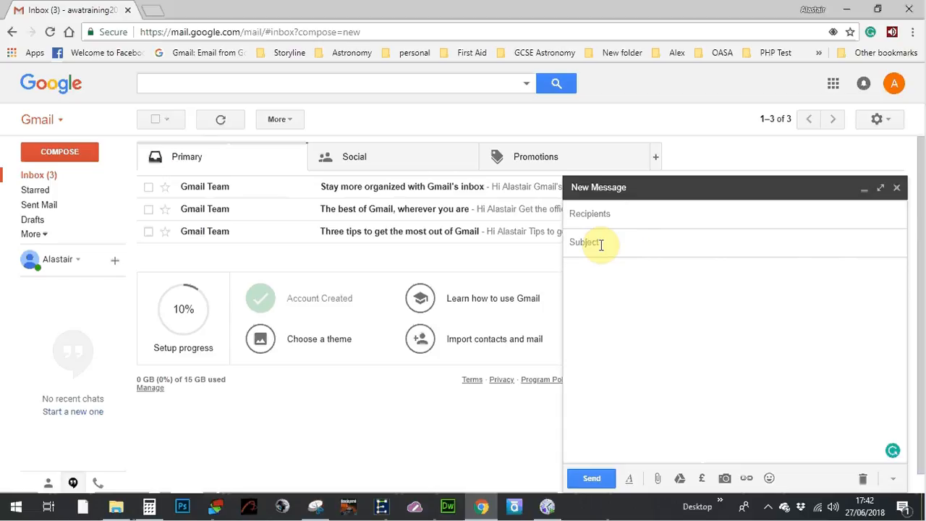
left_click(456, 192)
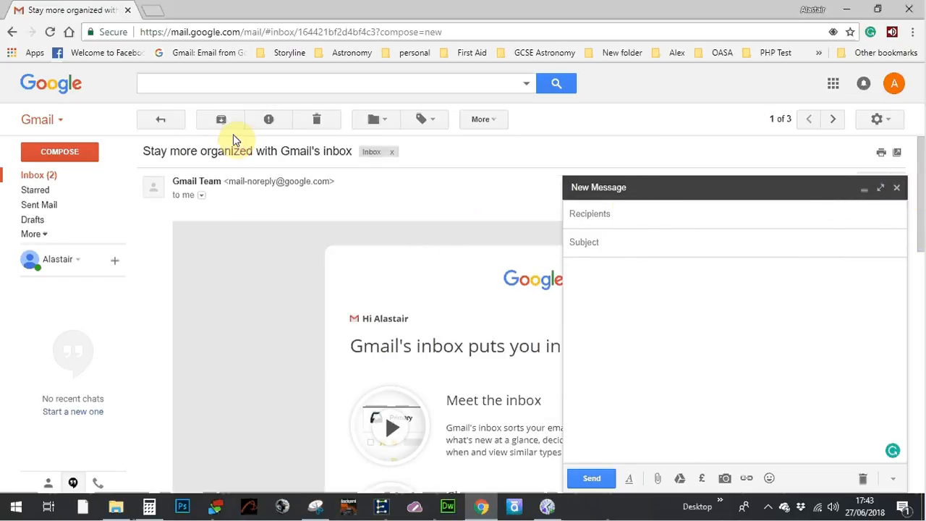
left_click(43, 175)
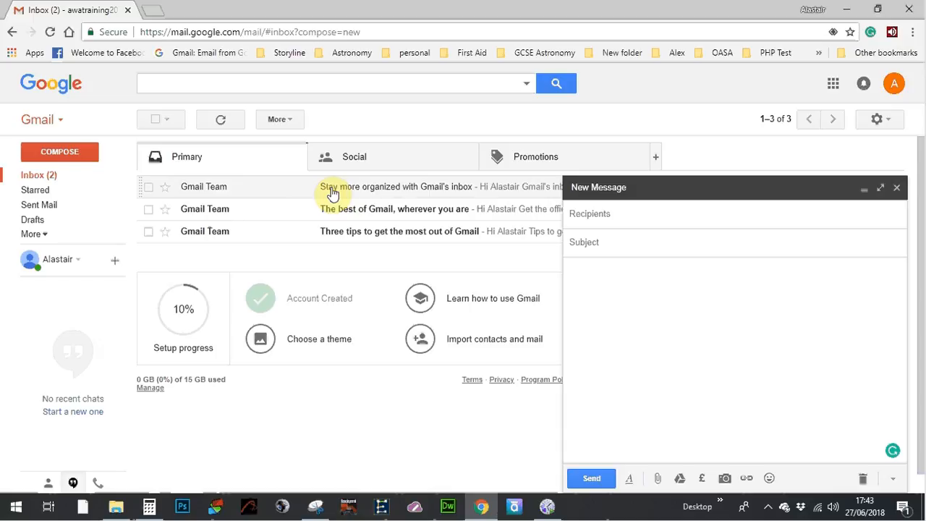
Step: Address the new message to the account's own Gmail address
left_click(602, 215)
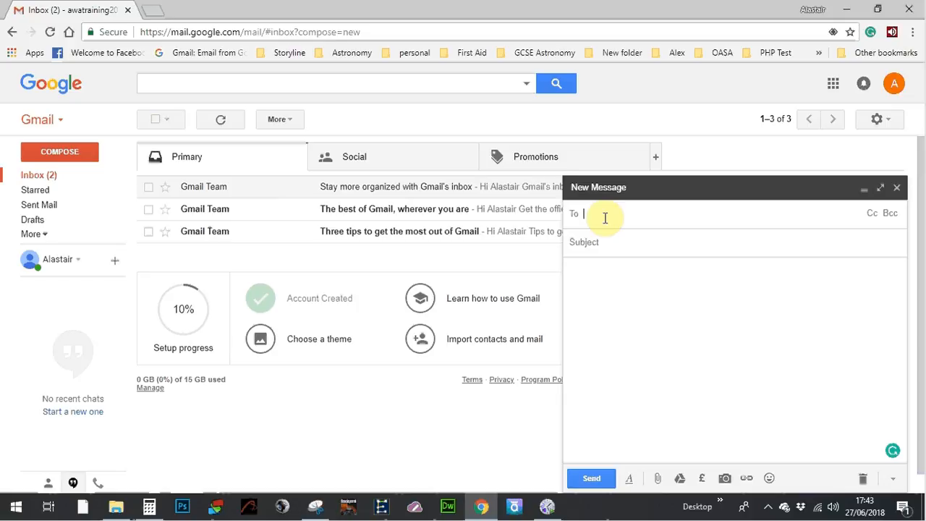
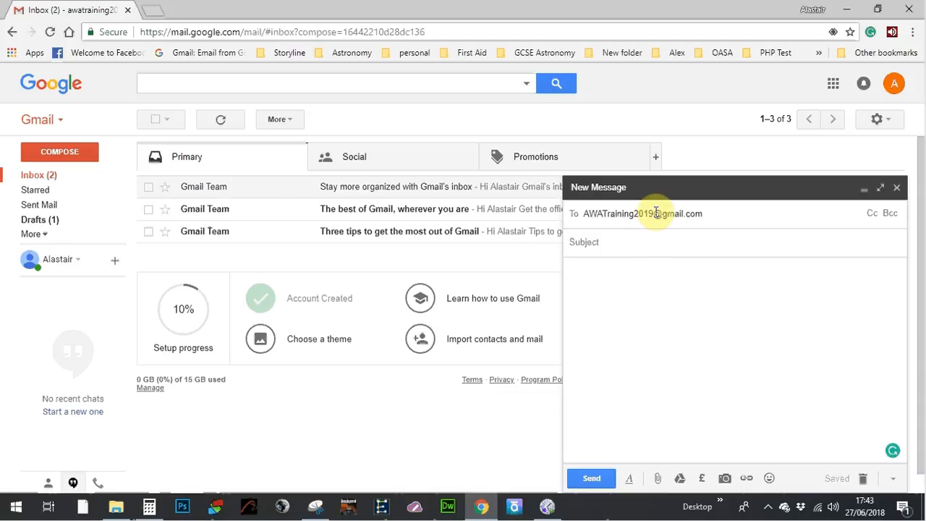
left_click_drag(653, 214, 585, 211)
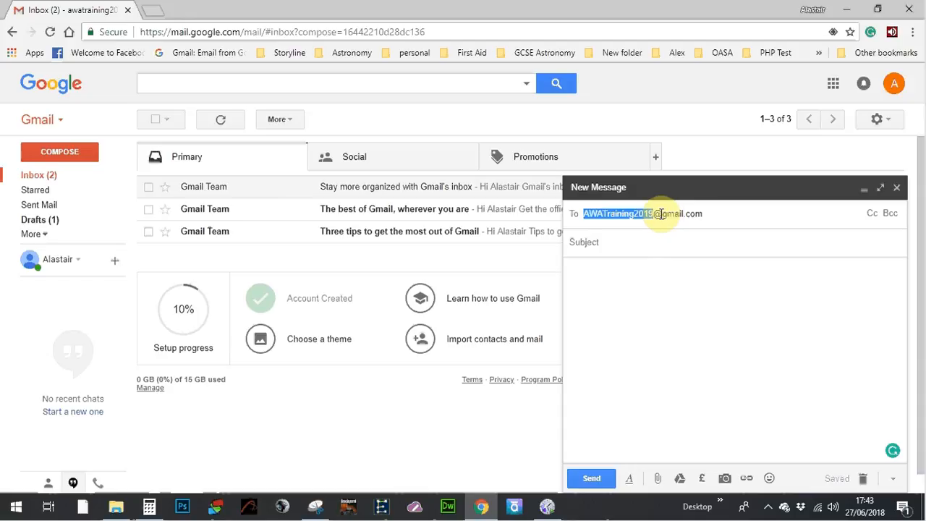
left_click(661, 214)
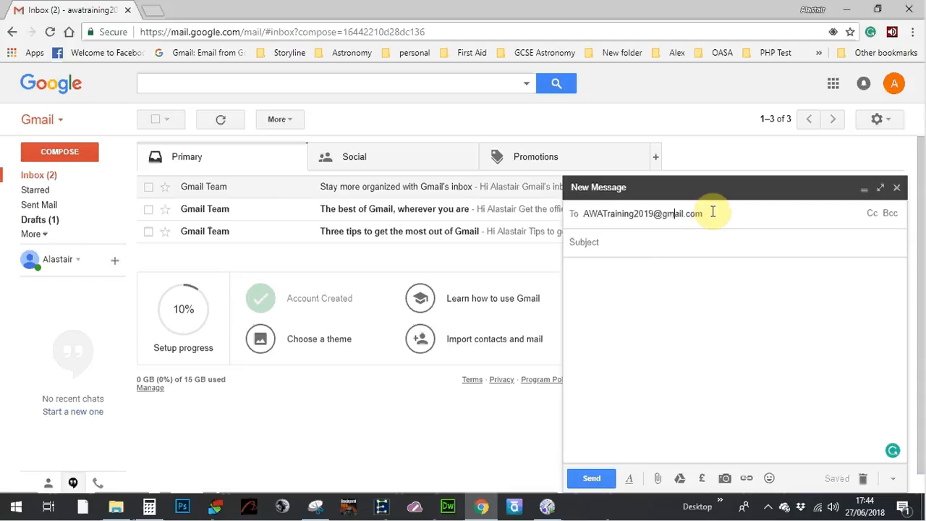
Step: Enter the subject 'test' and a hello greeting signed with the sender's name in the body
left_click(683, 242)
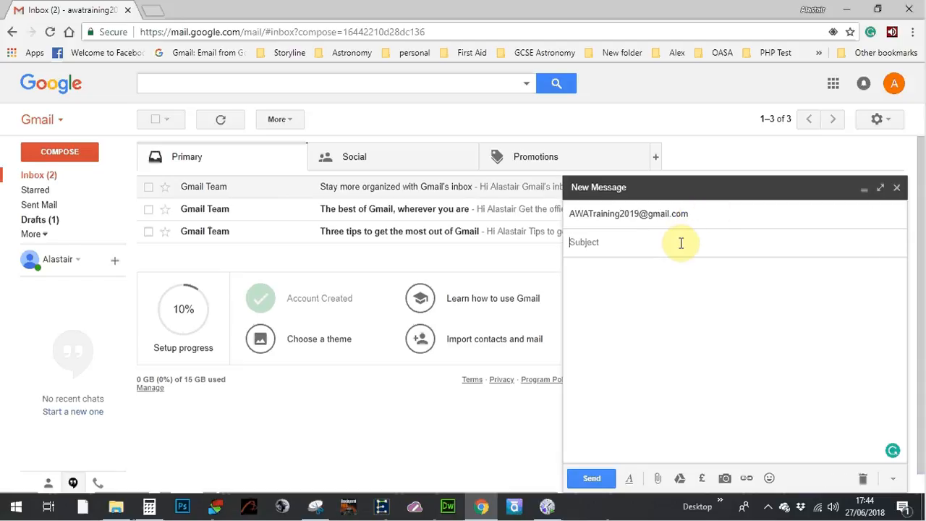
type("test")
left_click(676, 304)
type("helllo,")
key("BackSpace")
key("BackSpace")
key("BackSpace")
key("BackSpace")
type("o Its Alastair")
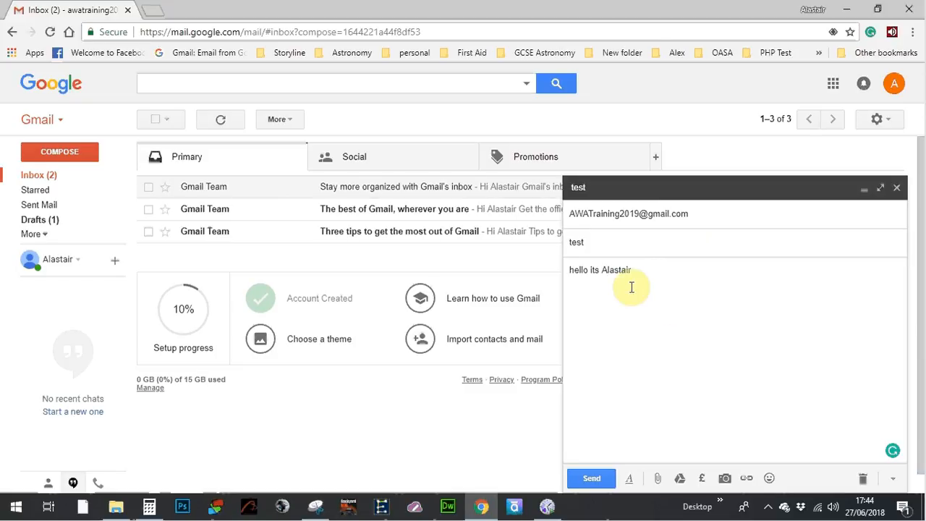
left_click(600, 270)
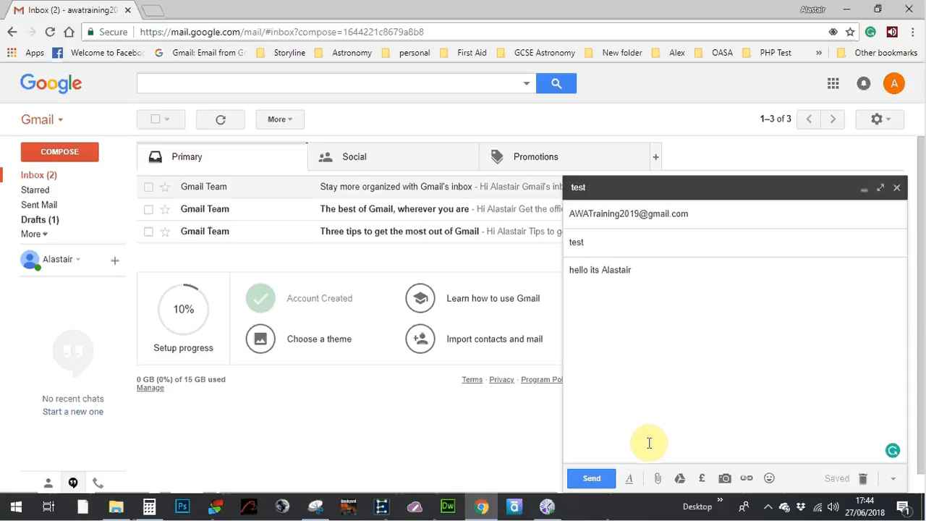
left_click(629, 480)
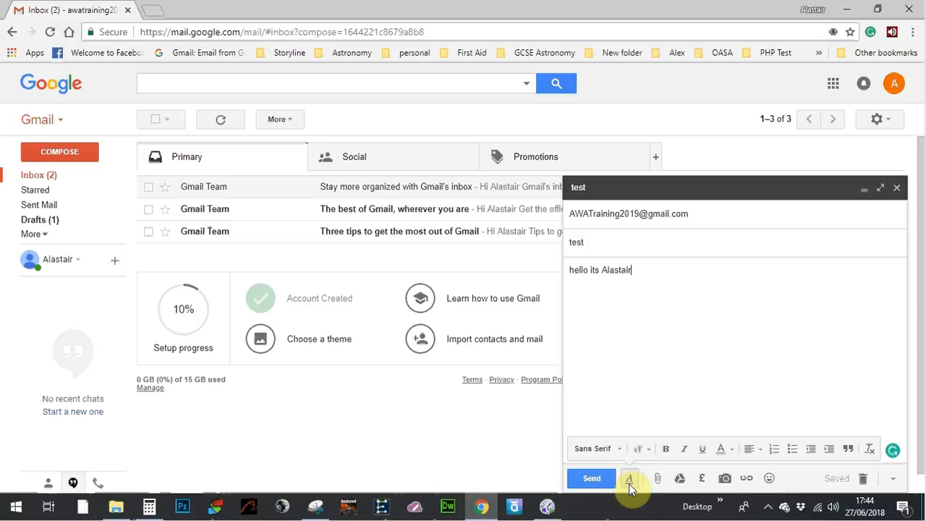
Step: Set the greeting line to Comic Sans MS and capitalise its opening H
left_click(629, 476)
left_click(628, 476)
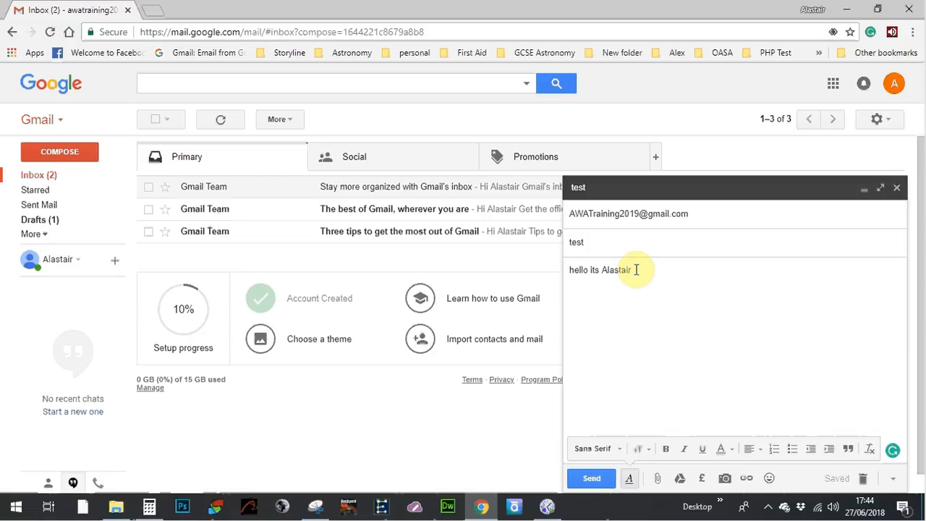
left_click_drag(637, 270, 559, 278)
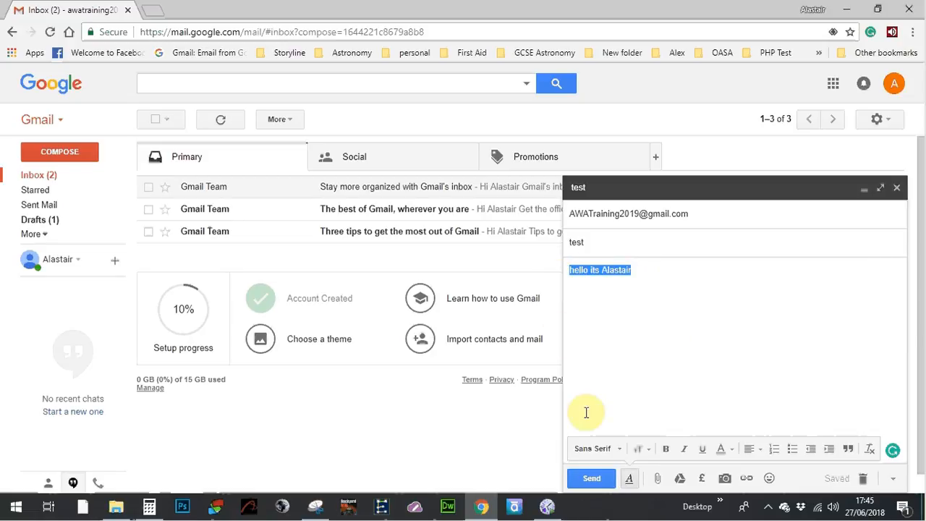
left_click(617, 452)
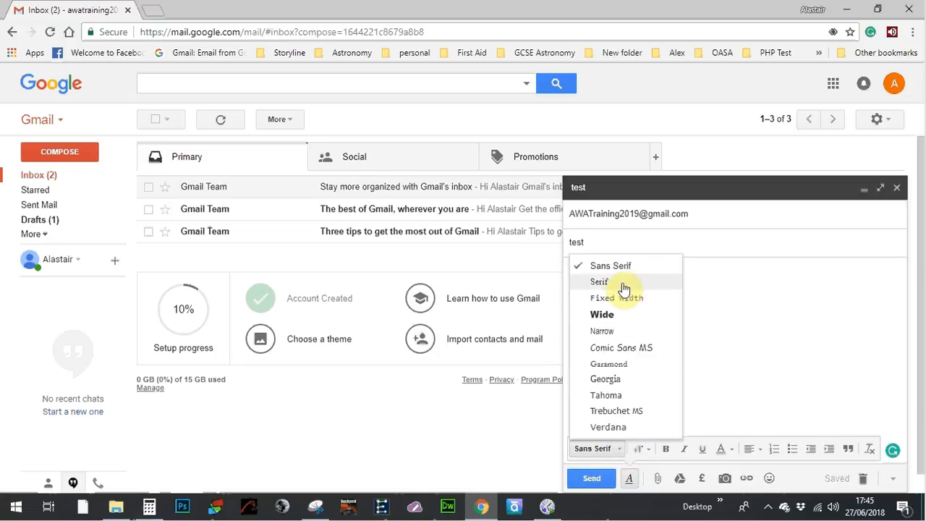
left_click(616, 348)
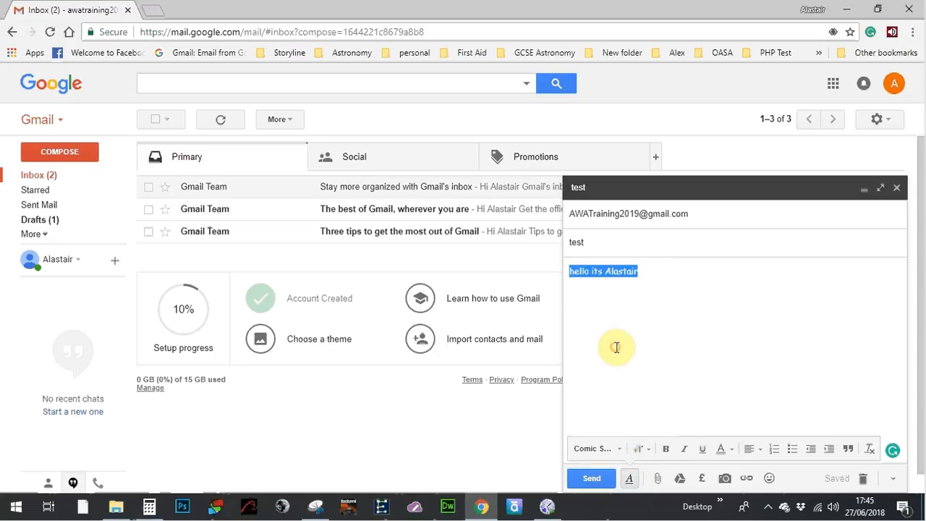
left_click(572, 271)
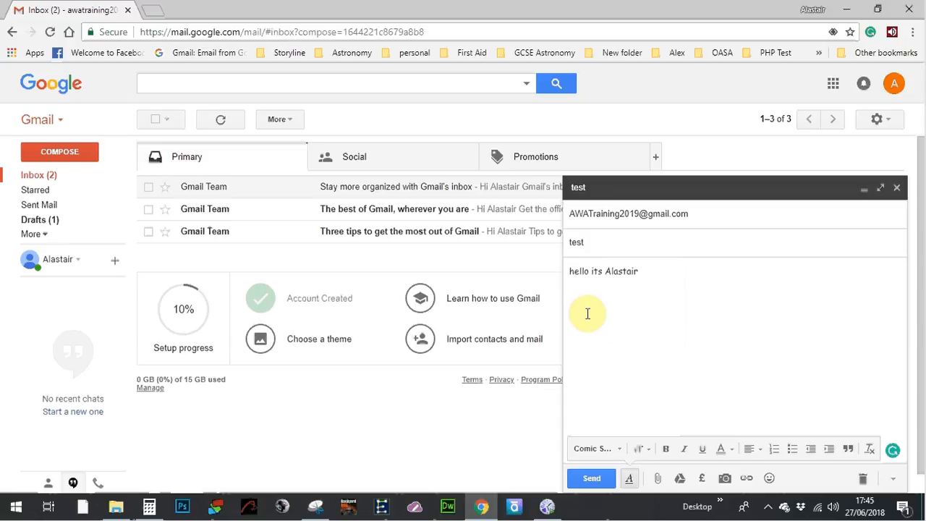
key("BackSpace")
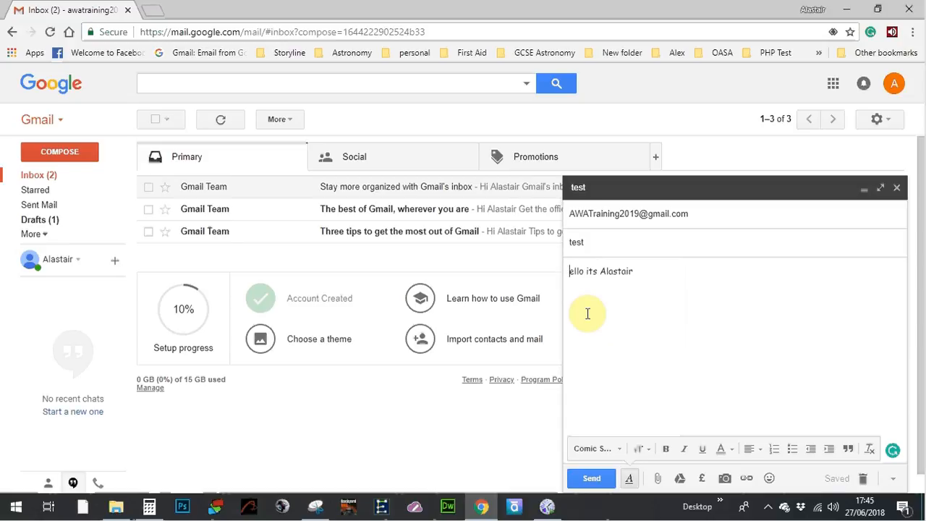
type("H")
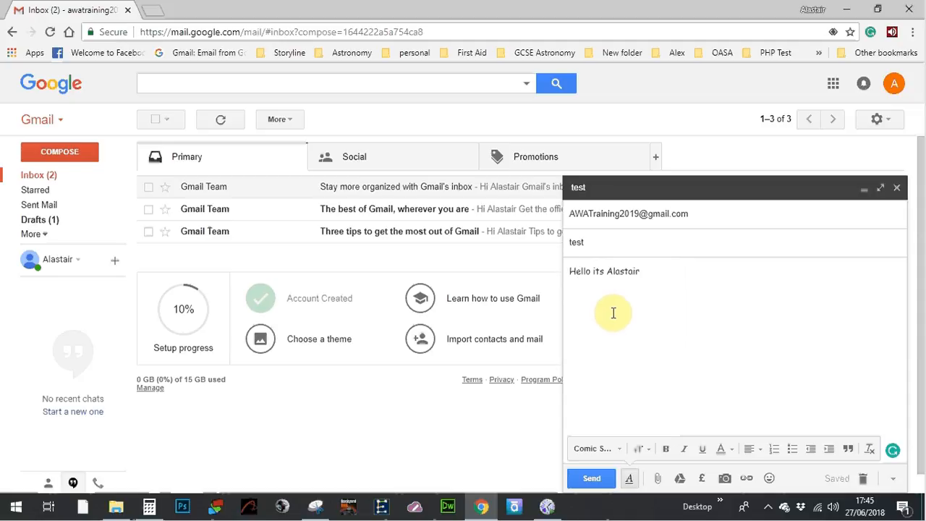
Step: Resize the greeting text to Large, after briefly trying Huge
left_click(642, 295)
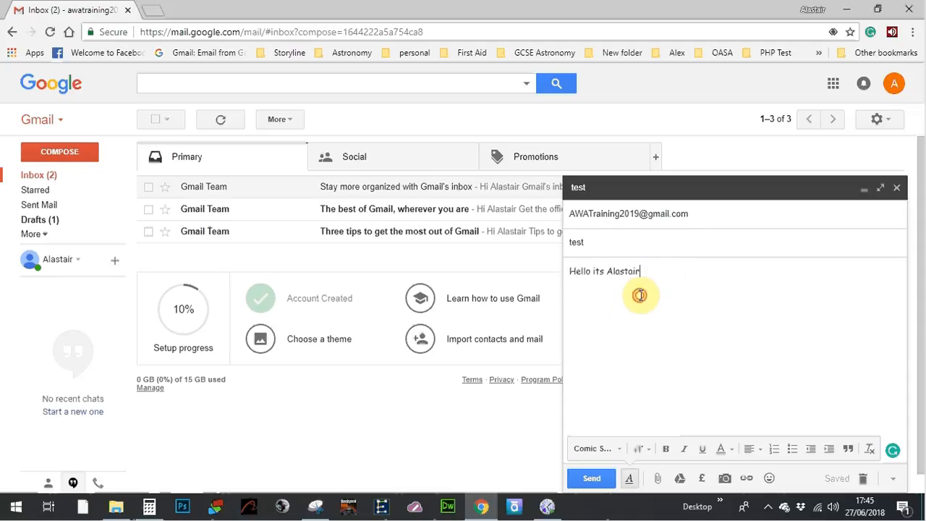
triple_click(641, 296)
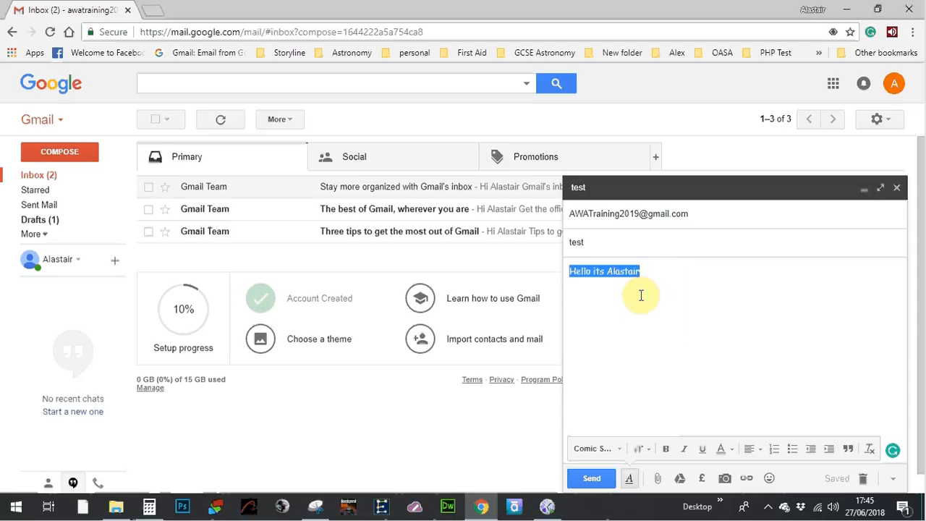
left_click(641, 295)
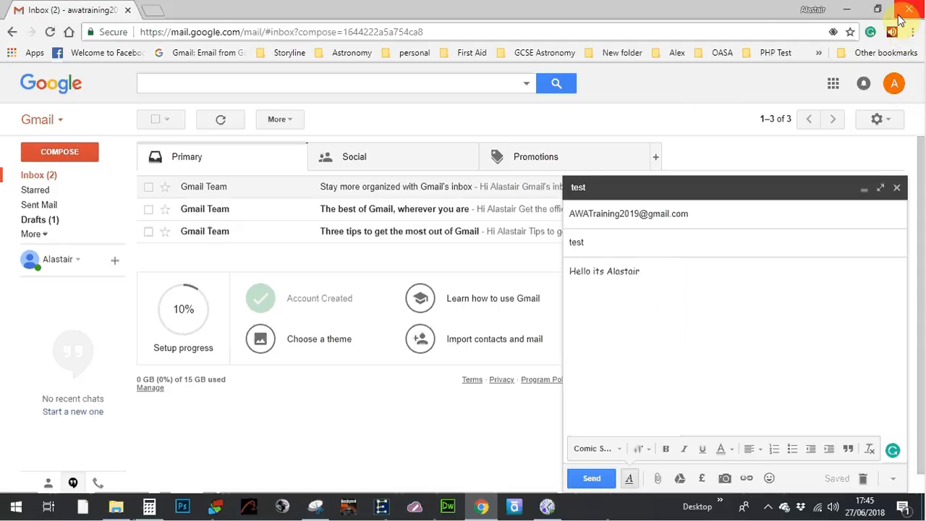
left_click(588, 272)
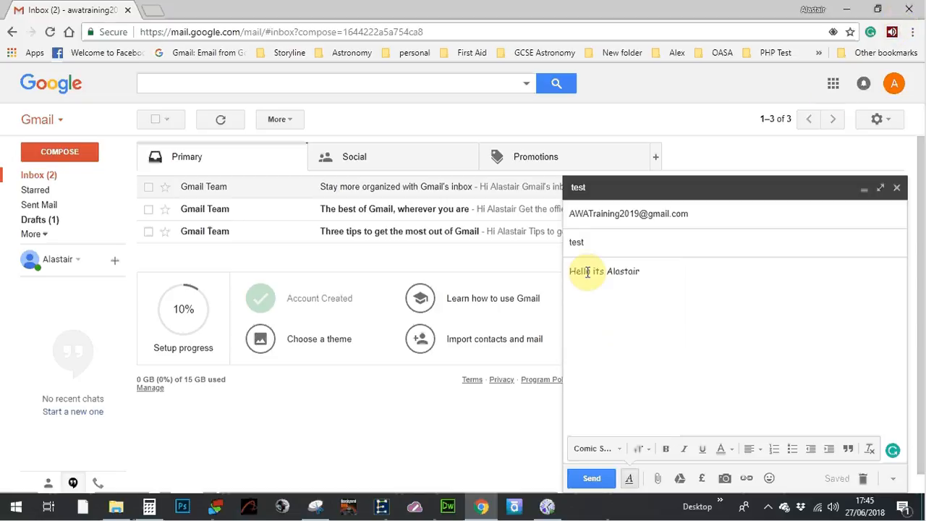
triple_click(588, 272)
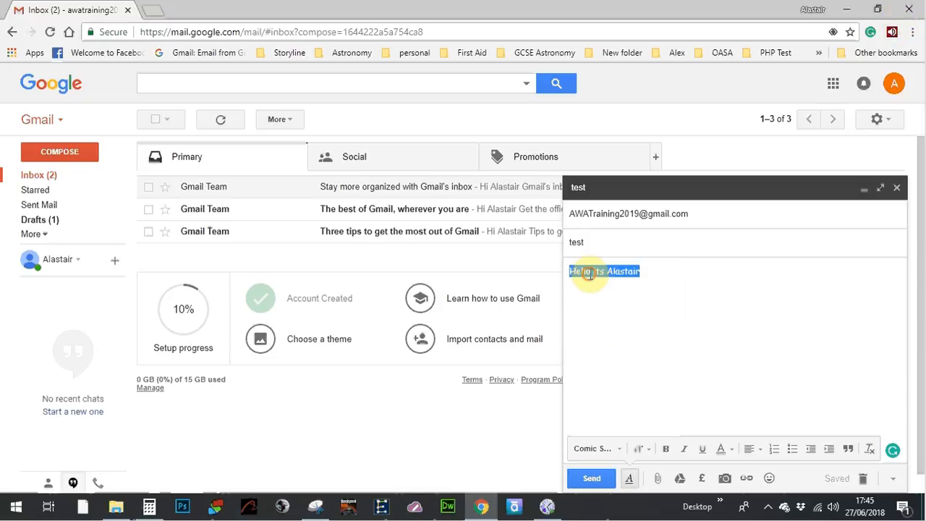
left_click(591, 272)
key("Right")
key("Right")
key("Right")
key("Right")
key("Right")
key("Right")
key("Right")
key("Right")
key("Right")
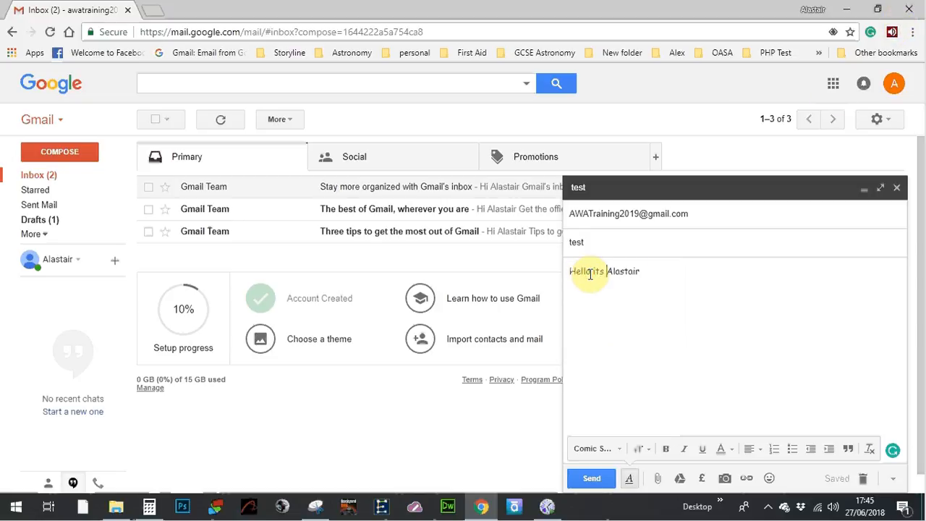
key("Right")
key("Right")
key("Right")
key("Right")
left_click_drag(651, 274, 576, 269)
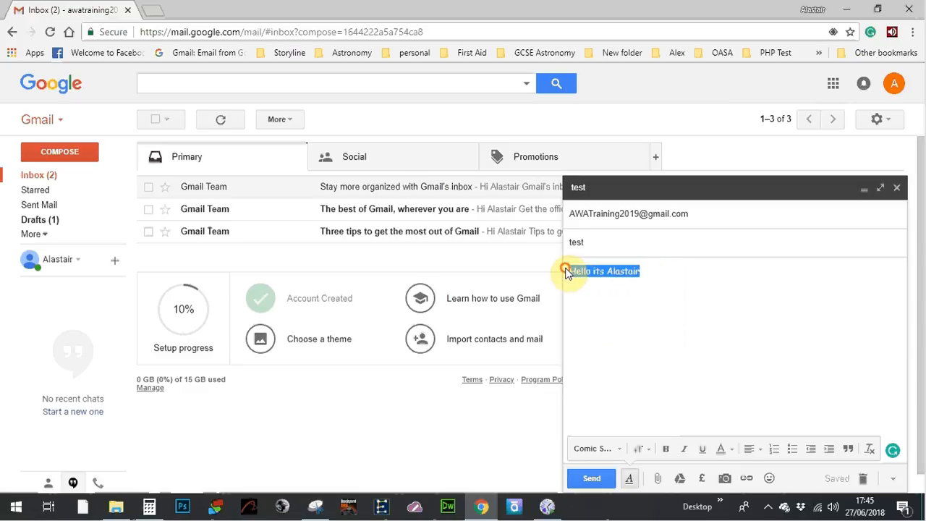
left_click(638, 449)
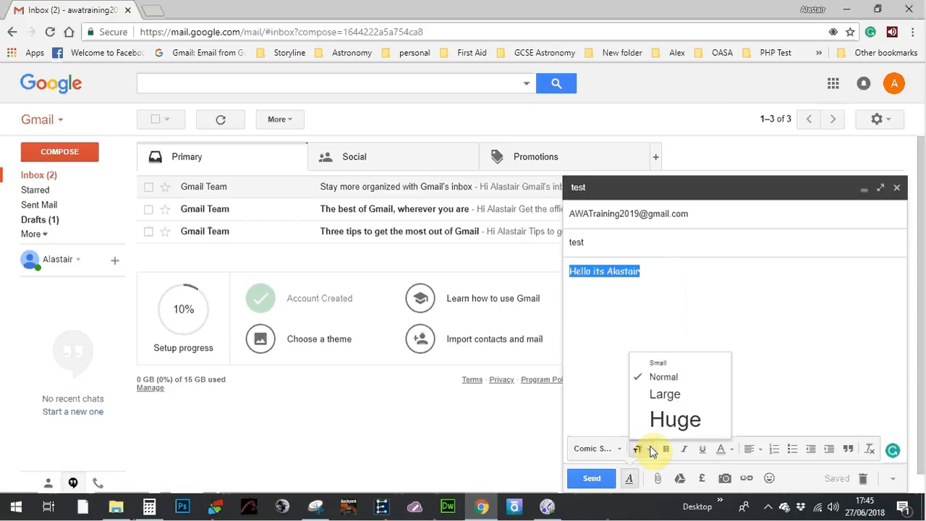
left_click(659, 420)
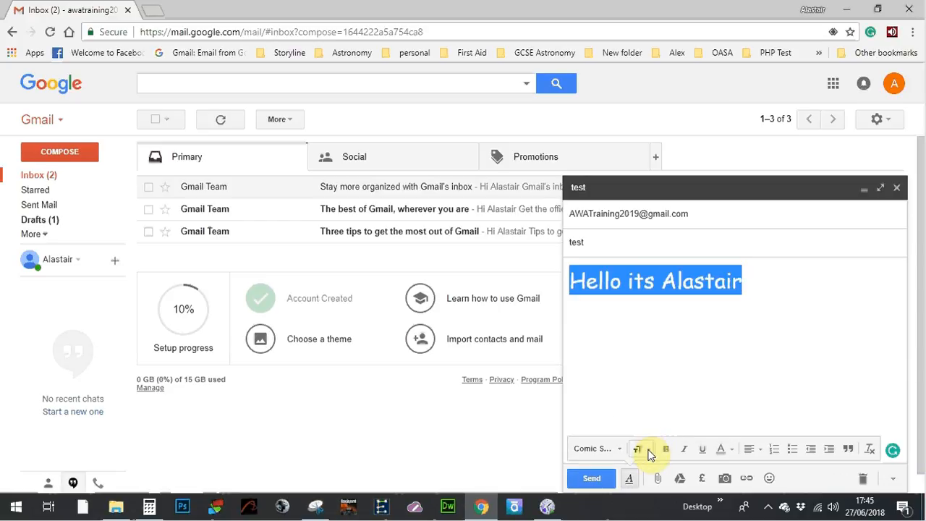
left_click(644, 450)
left_click(650, 397)
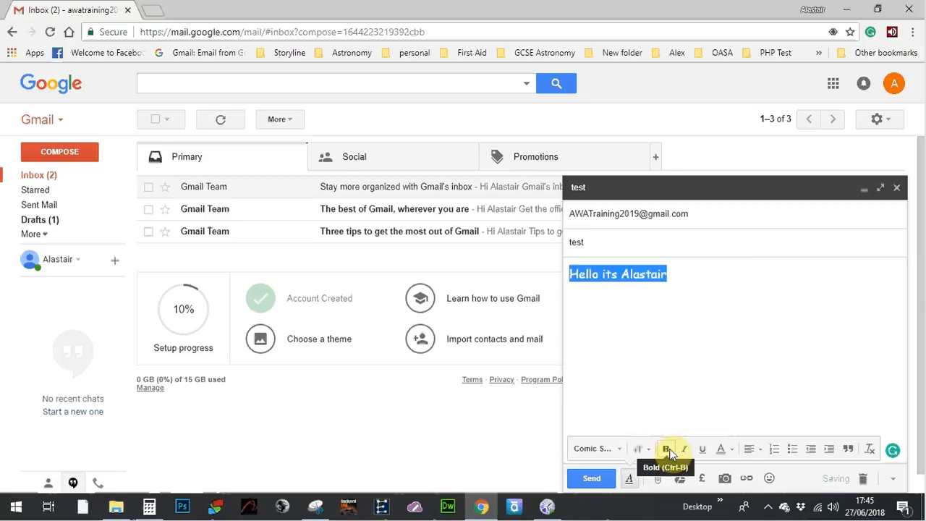
Step: Colour the greeting text blue
left_click(736, 450)
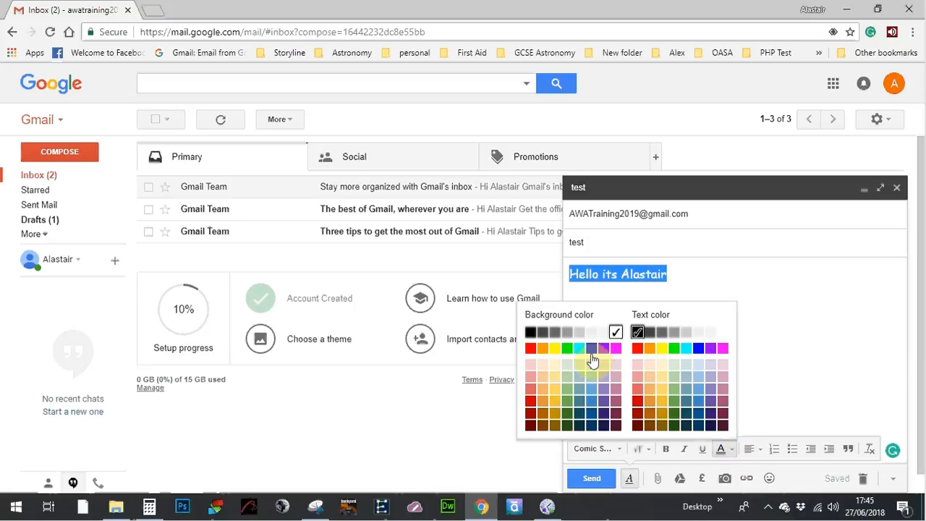
left_click(700, 352)
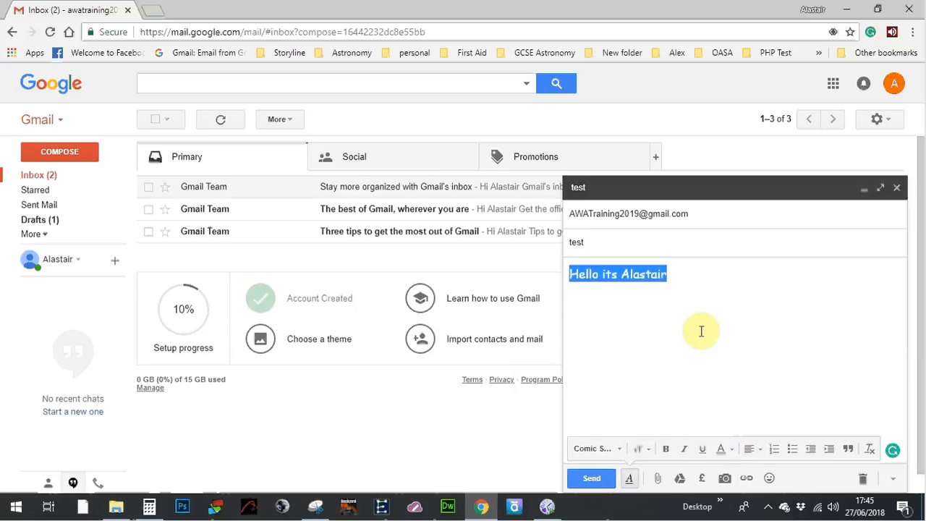
left_click(700, 327)
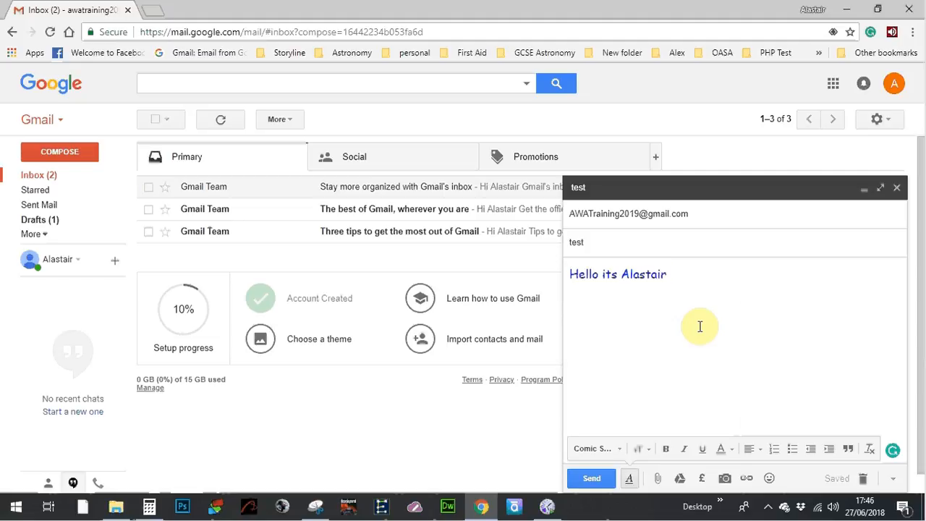
Step: Make the greeting bold, underlined and italic
key("ctrl+a")
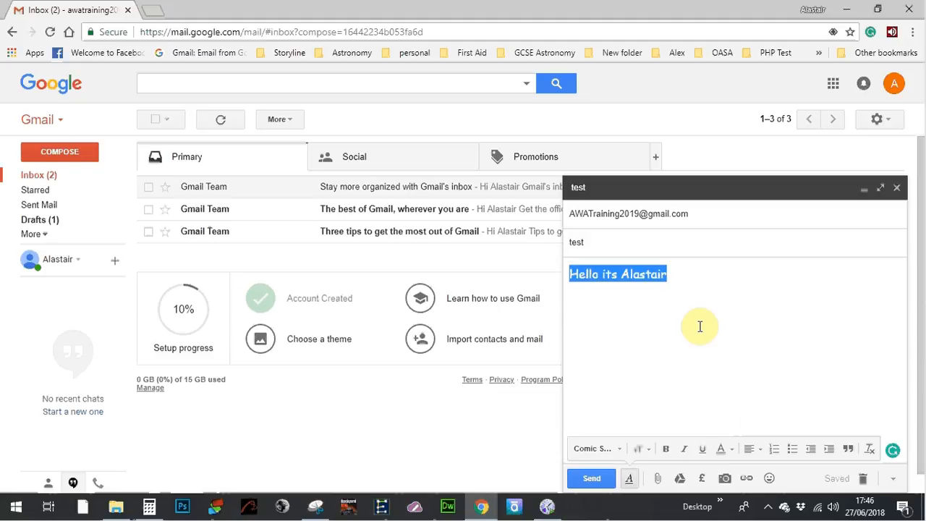
left_click(666, 449)
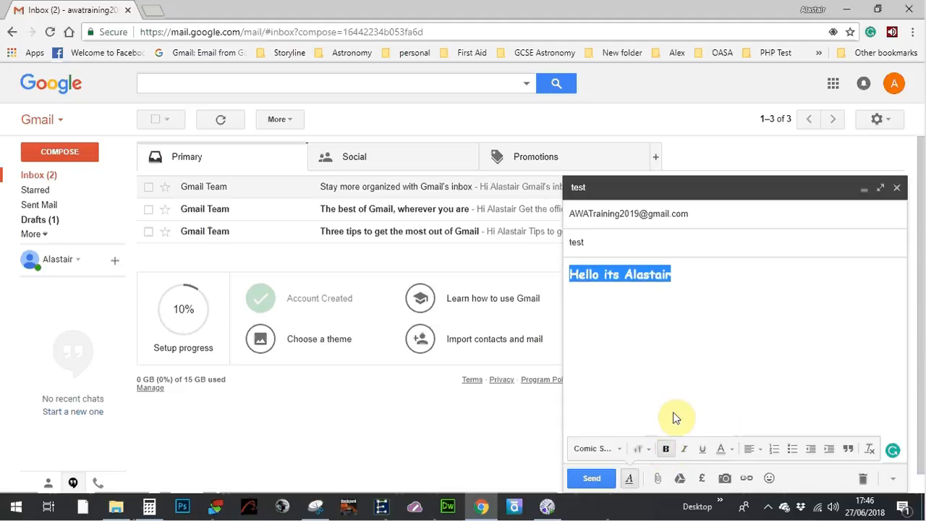
left_click(682, 383)
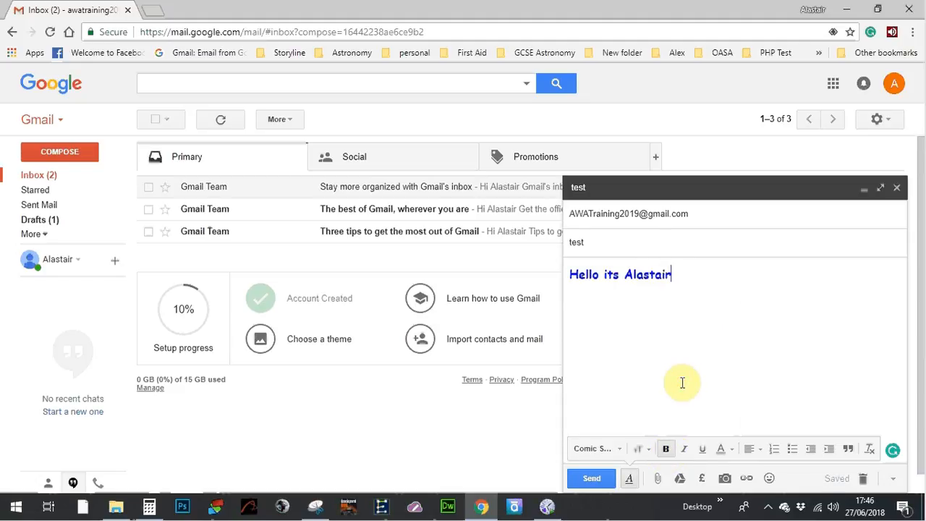
key("ctrl+a")
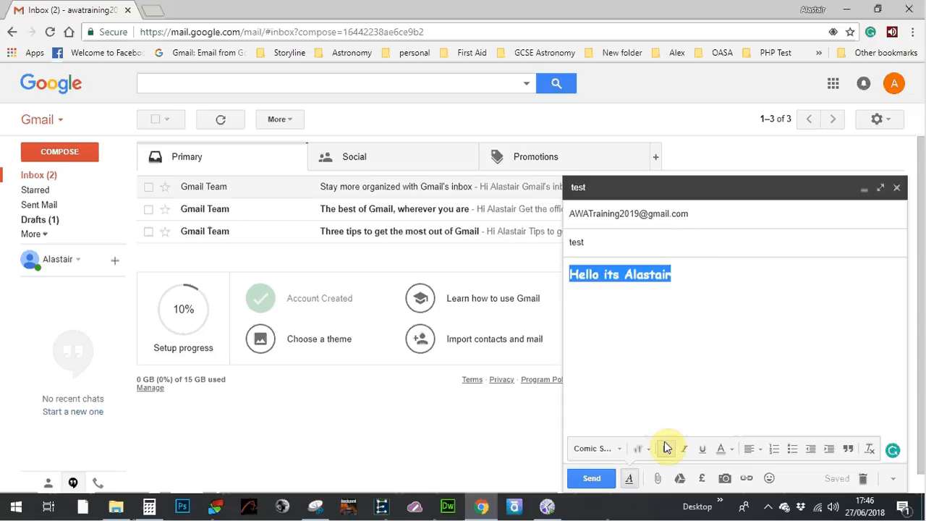
left_click(702, 450)
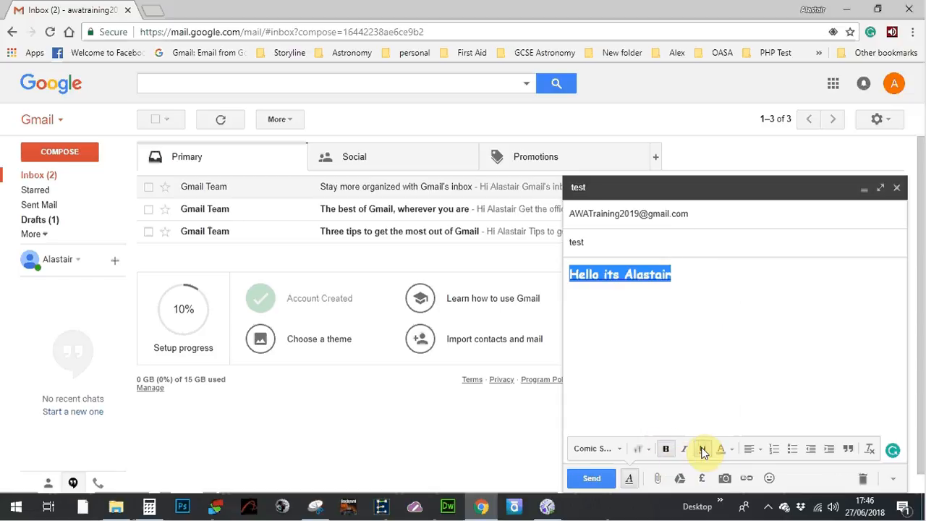
left_click(684, 448)
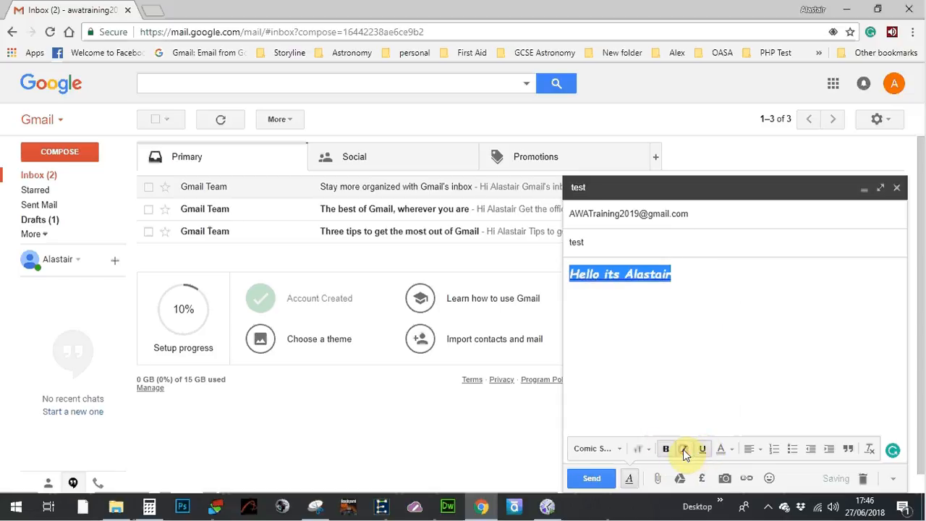
left_click(702, 318)
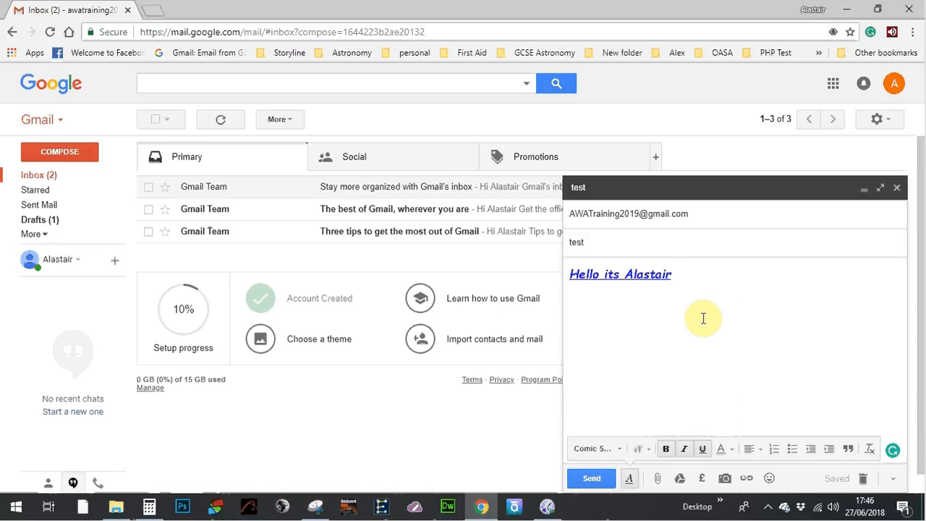
Step: Add a second body line 'How are you?' and toggle underlining on the whole body
key("Return")
key("Return")
type("How are you?")
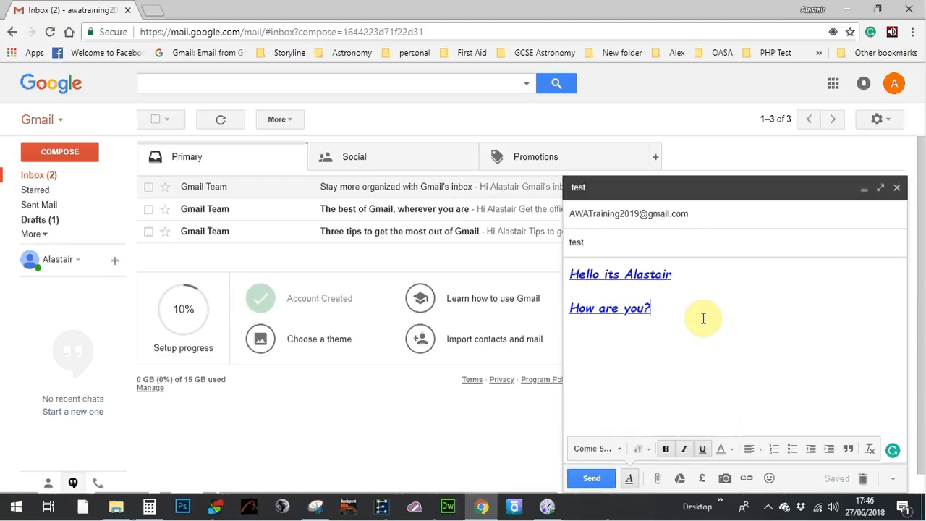
key("ctrl+a")
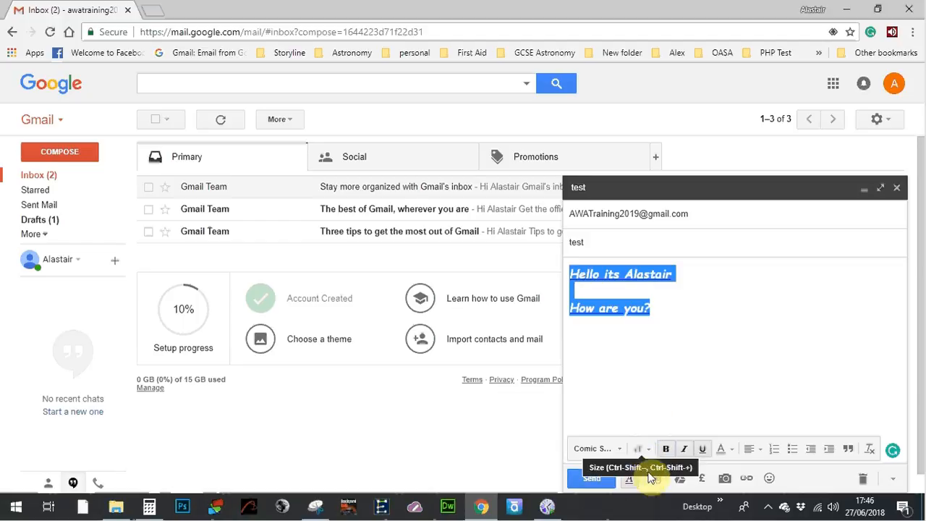
left_click(701, 450)
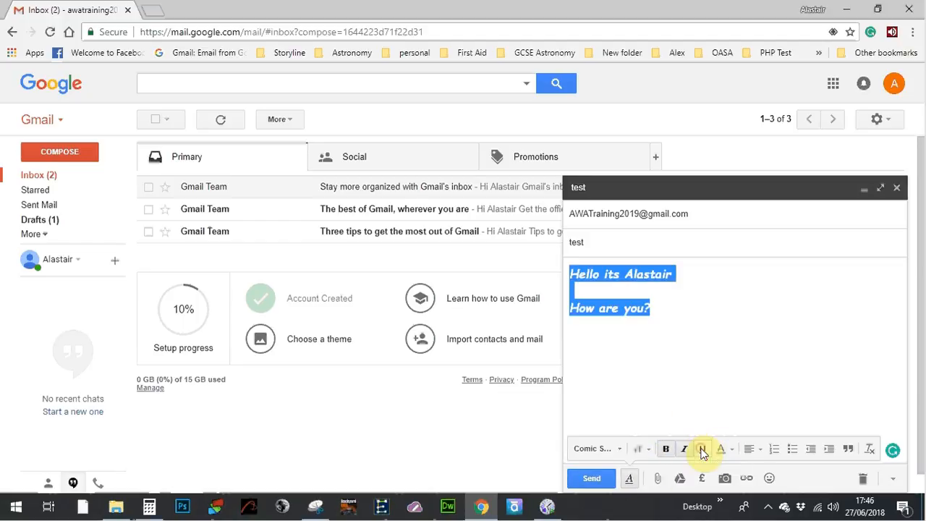
left_click(668, 307)
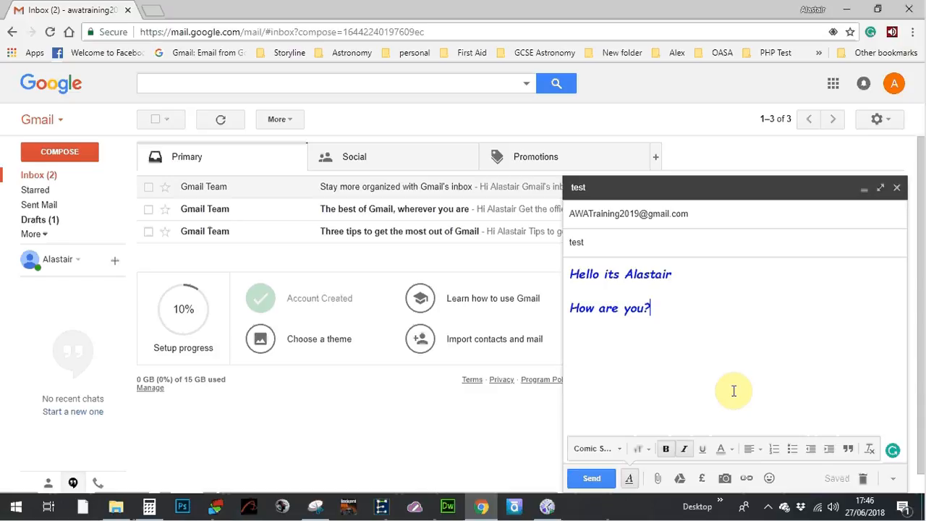
Step: Attach Budget test.xlsx from the Documents folder to the draft
left_click(658, 479)
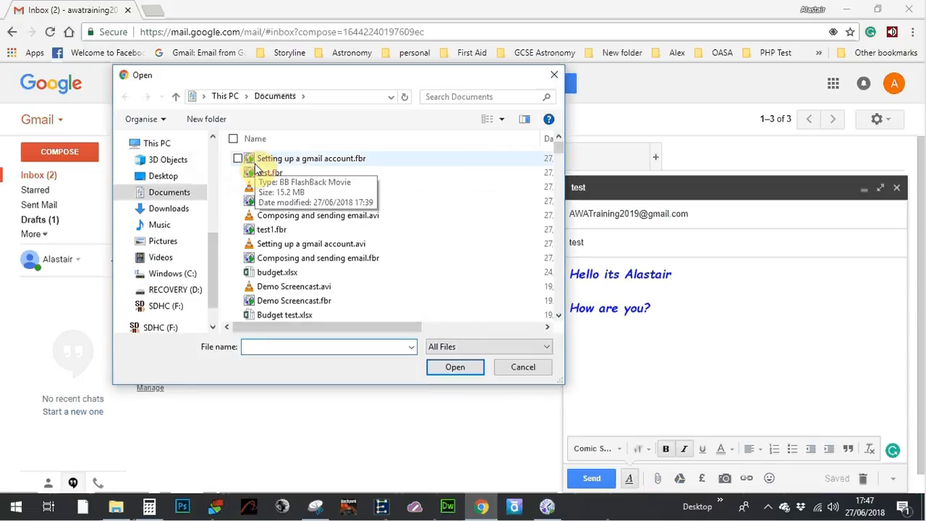
left_click(309, 319)
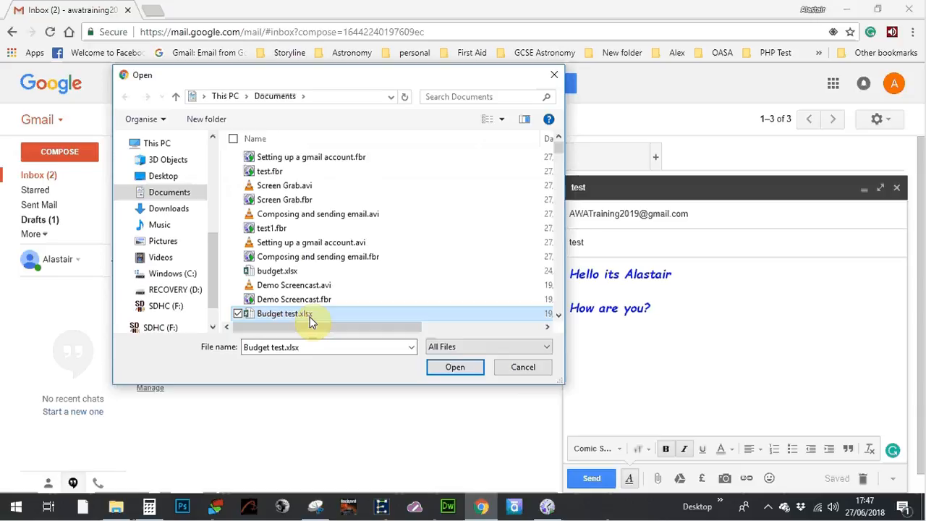
left_click_drag(314, 329, 290, 352)
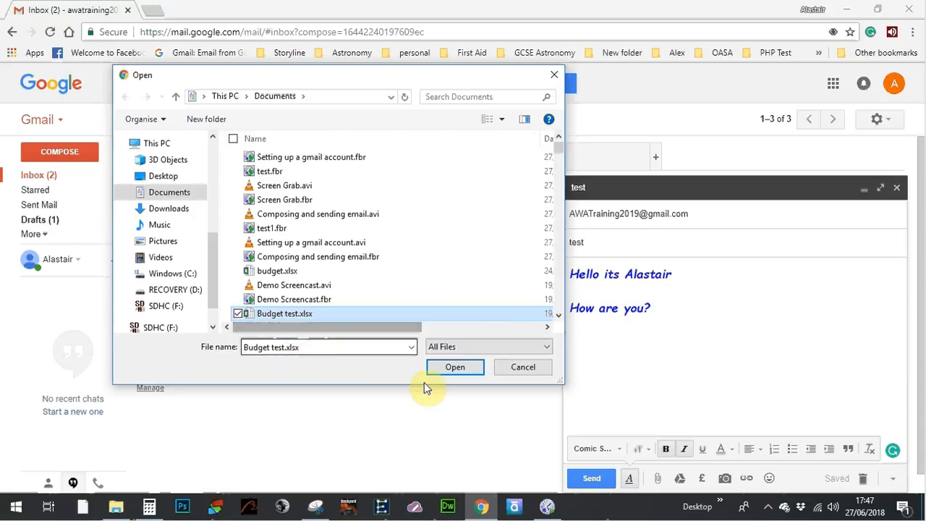
left_click(455, 368)
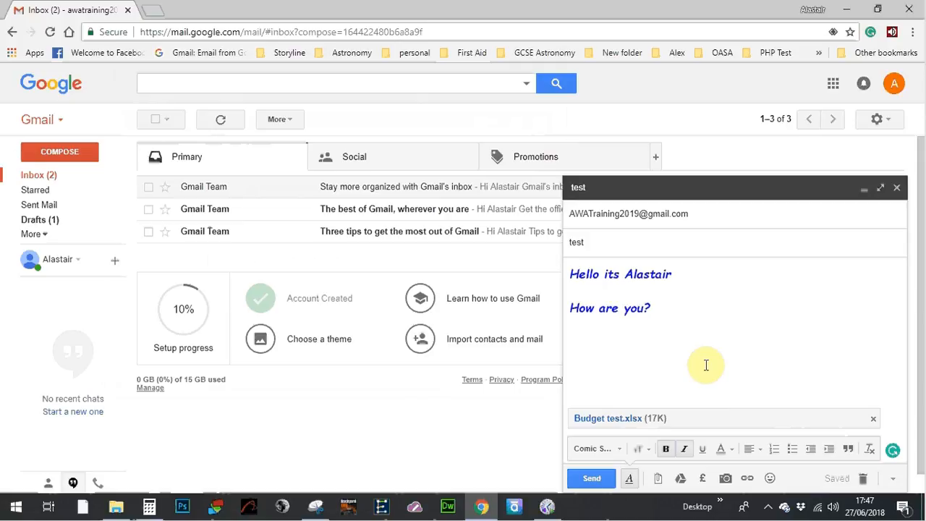
Step: Close the 'test' message to save it, then reopen it from Drafts
left_click(897, 194)
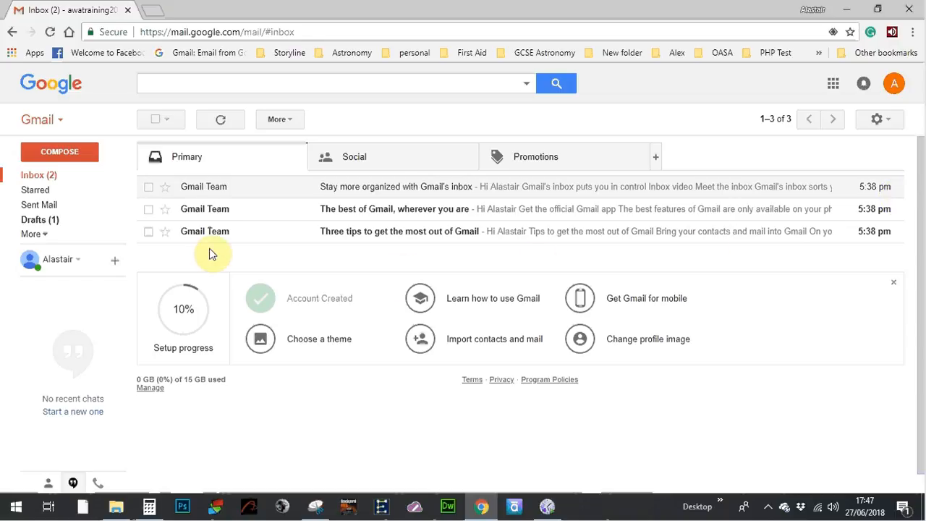
left_click(50, 219)
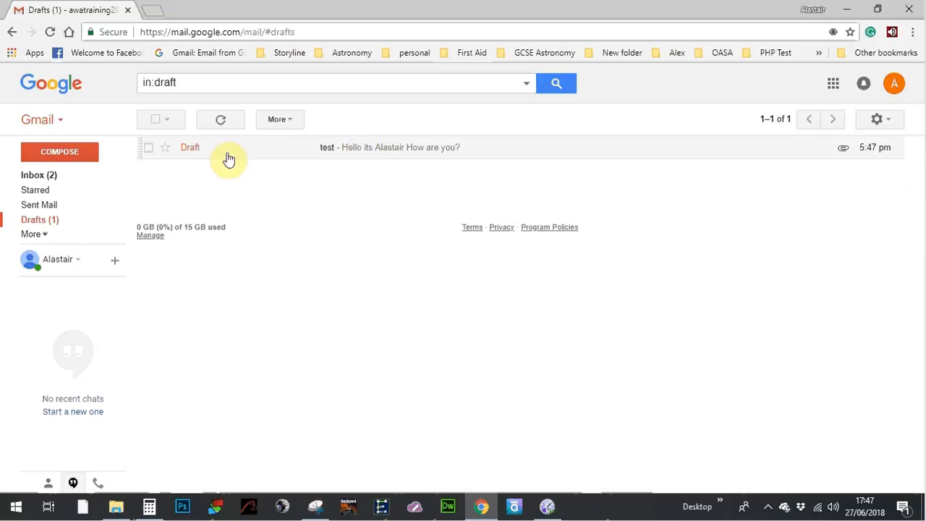
left_click(373, 154)
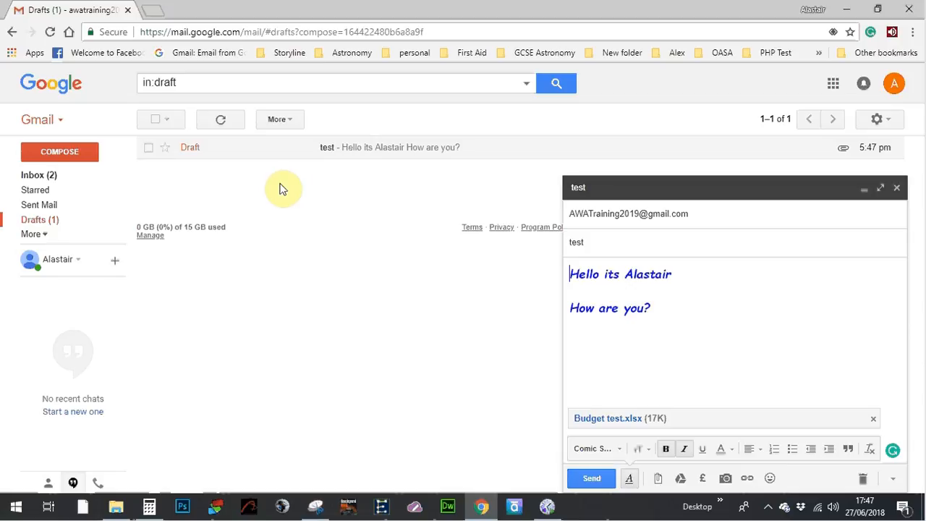
Step: Send the 'test' email and open the received copy from the Inbox
left_click(592, 480)
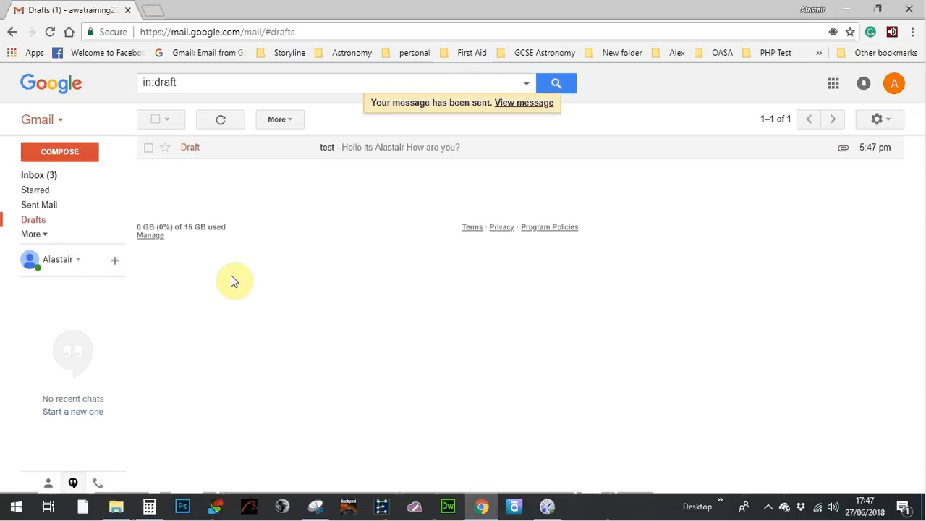
left_click(53, 181)
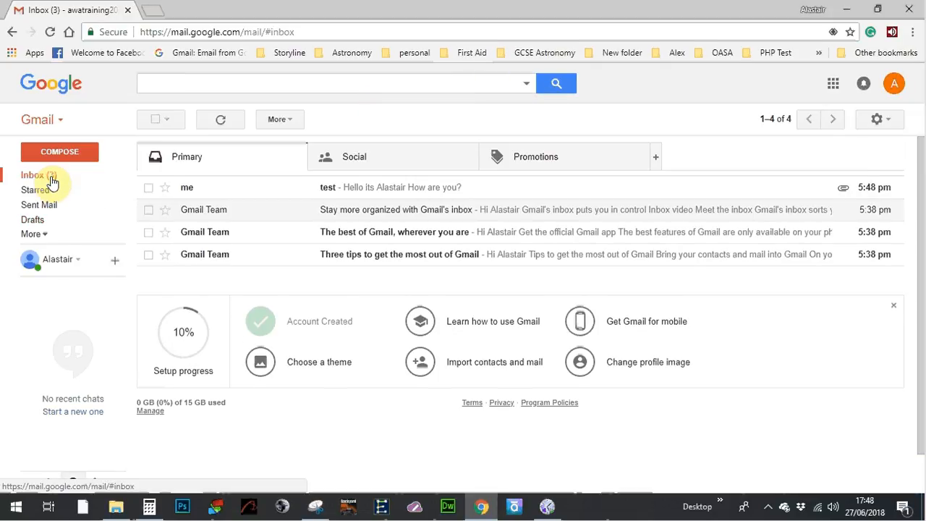
double_click(342, 188)
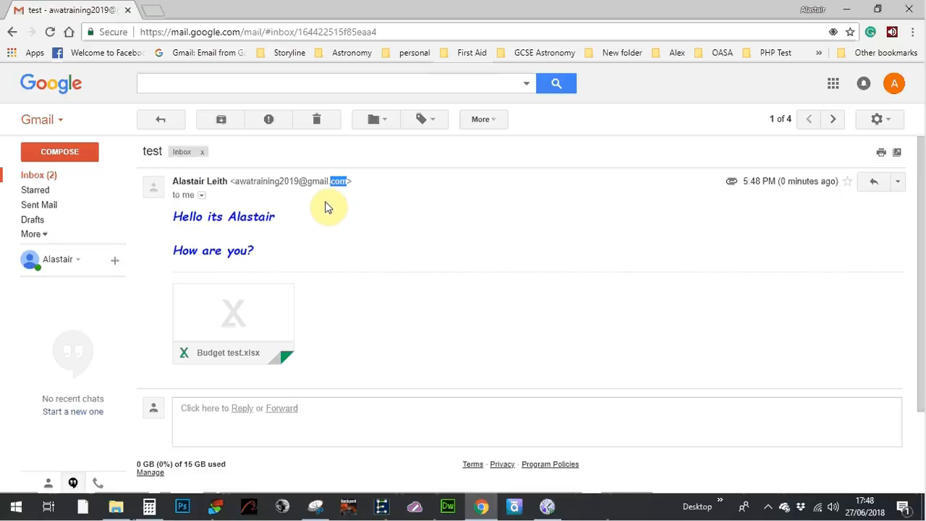
mouse_move(262, 314)
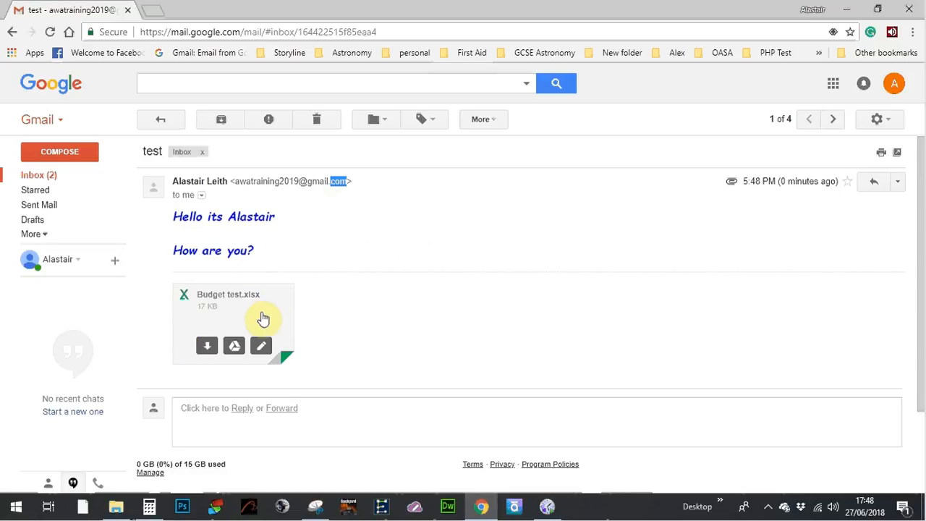
left_click(220, 319)
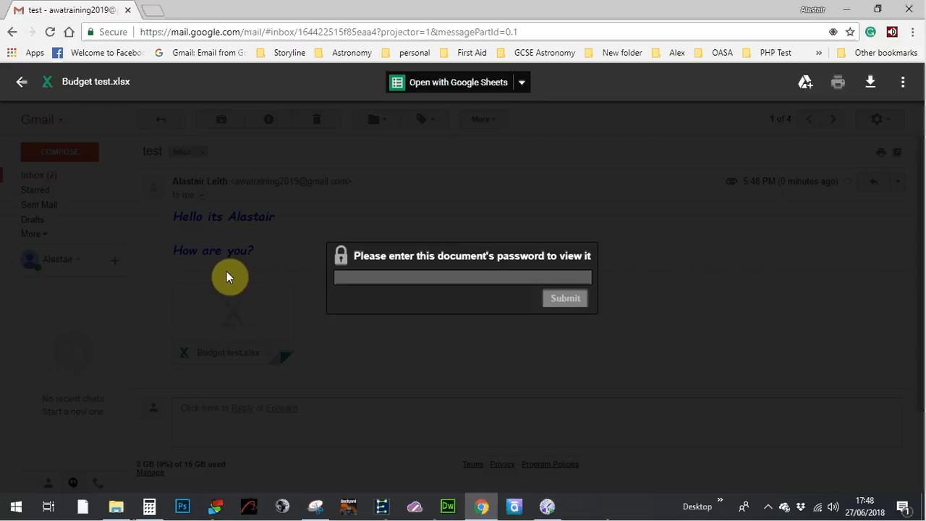
left_click(21, 90)
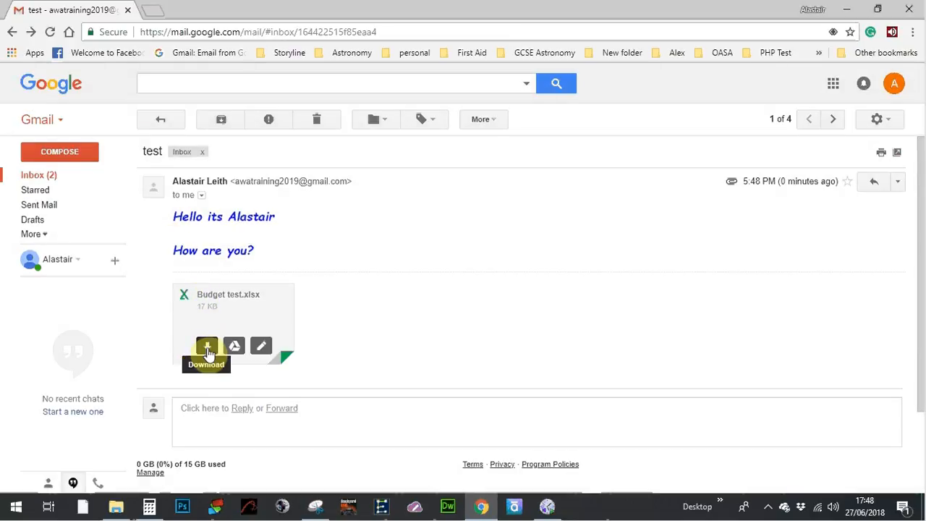
Step: Download Budget test.xlsx, then start a reply with To/Cc/Bcc fields expanded
left_click(208, 350)
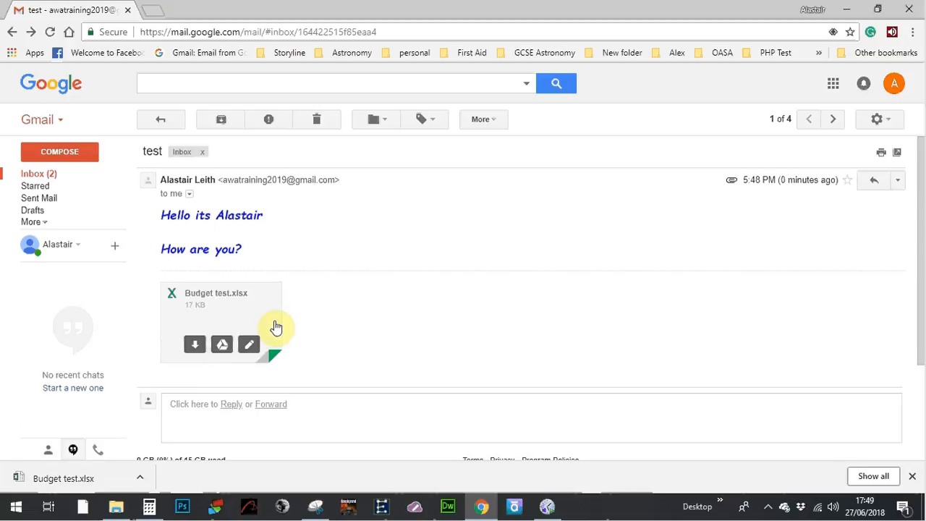
left_click(233, 404)
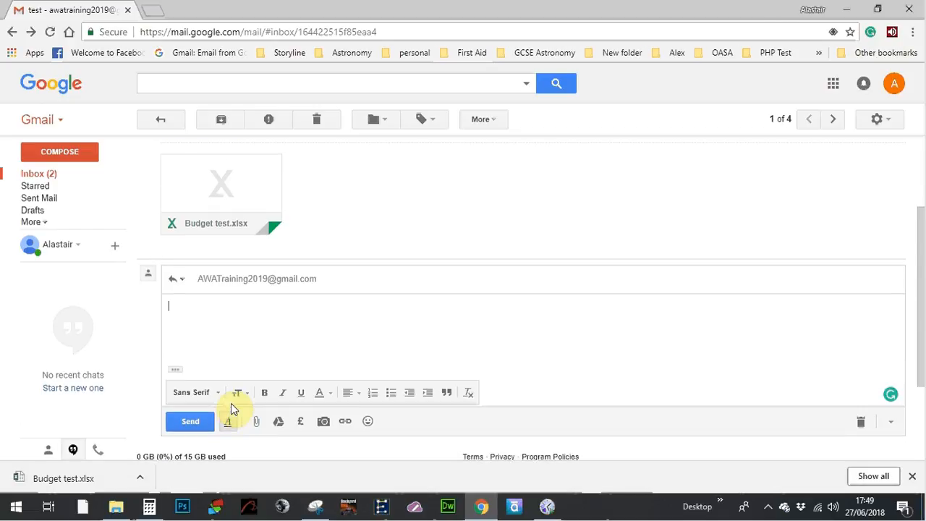
left_click(391, 280)
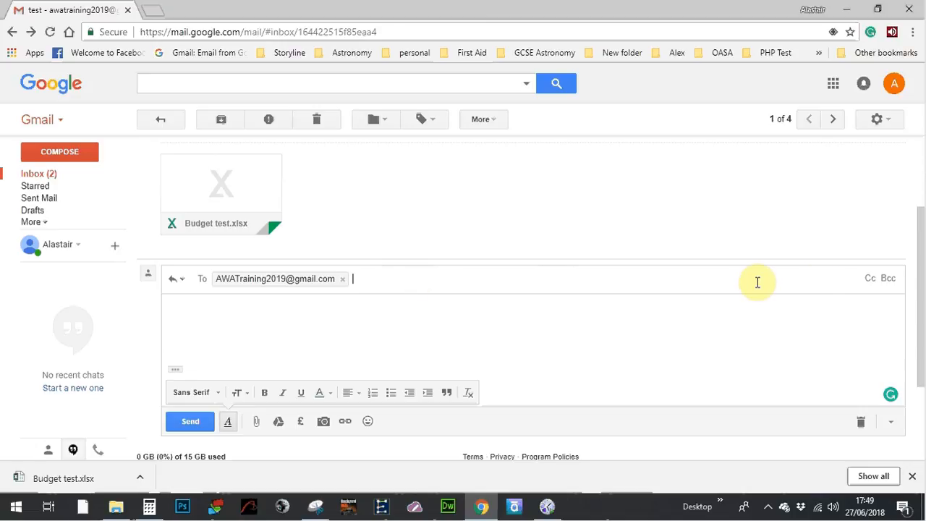
Step: Add the second e-mail address to the reply's Cc line, fixing a mistyped entry, and show the Bcc line
left_click(872, 284)
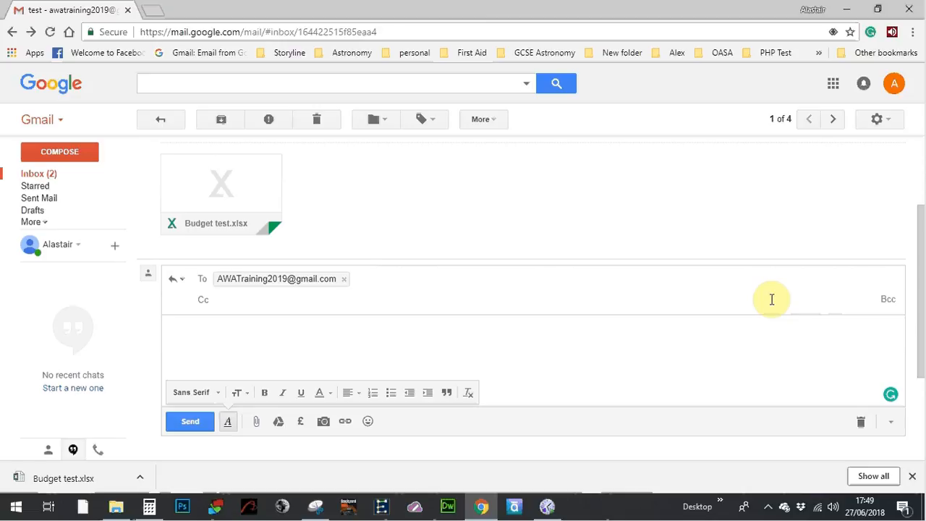
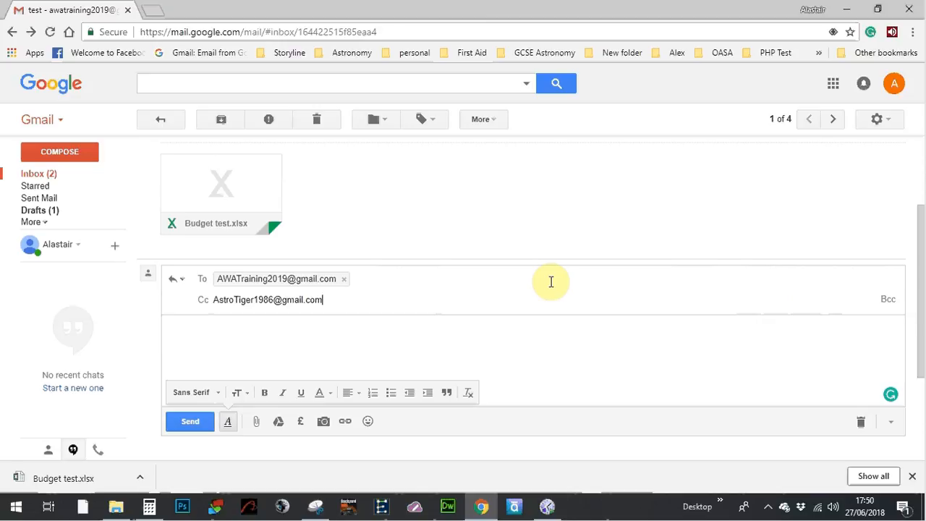
key("Return")
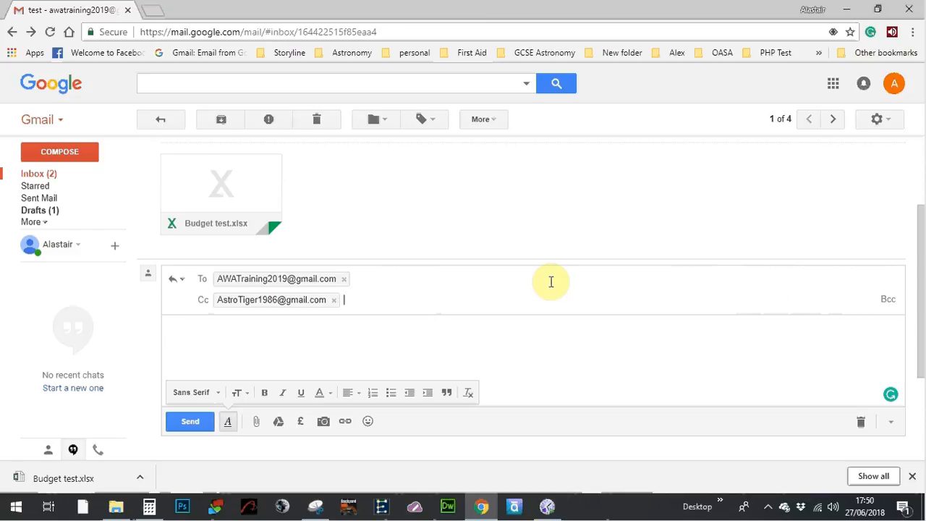
left_click(887, 303)
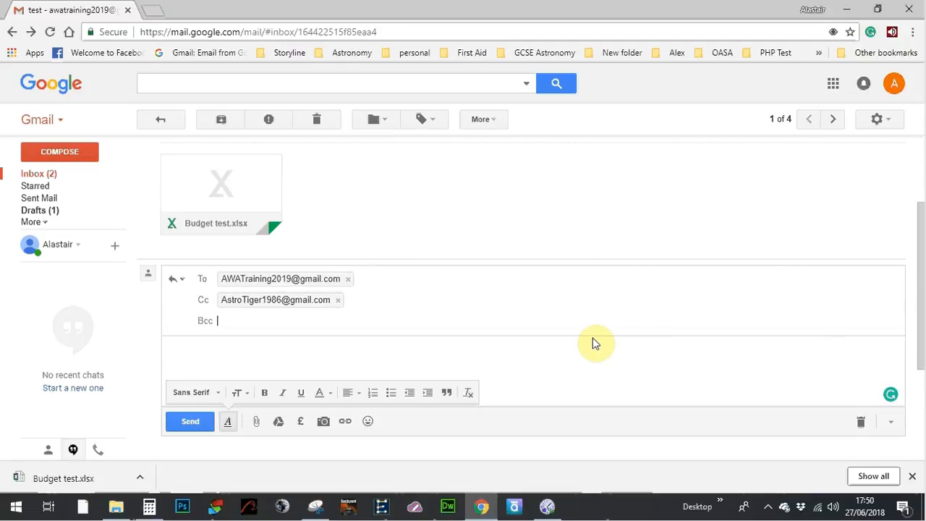
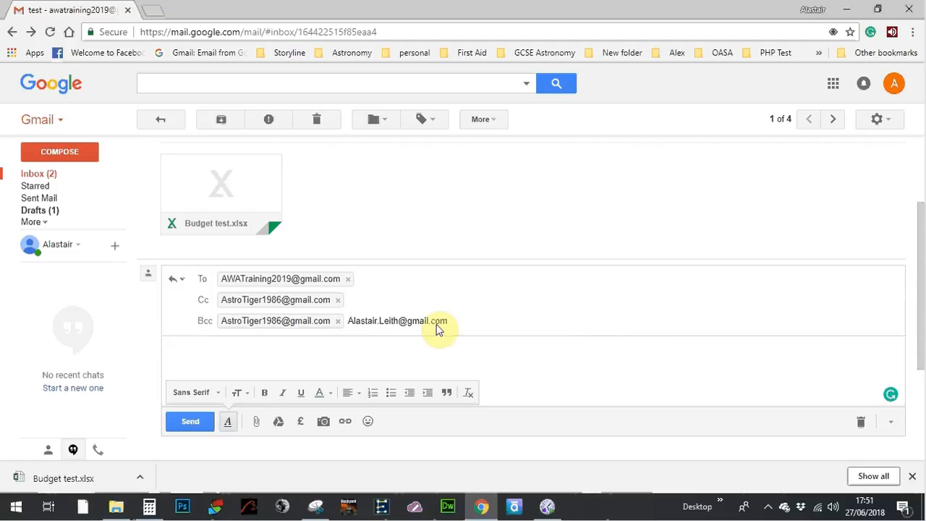
Step: Put two e-mail addresses on the Bcc line and remove the Cc recipient so Cc is empty
left_click(336, 302)
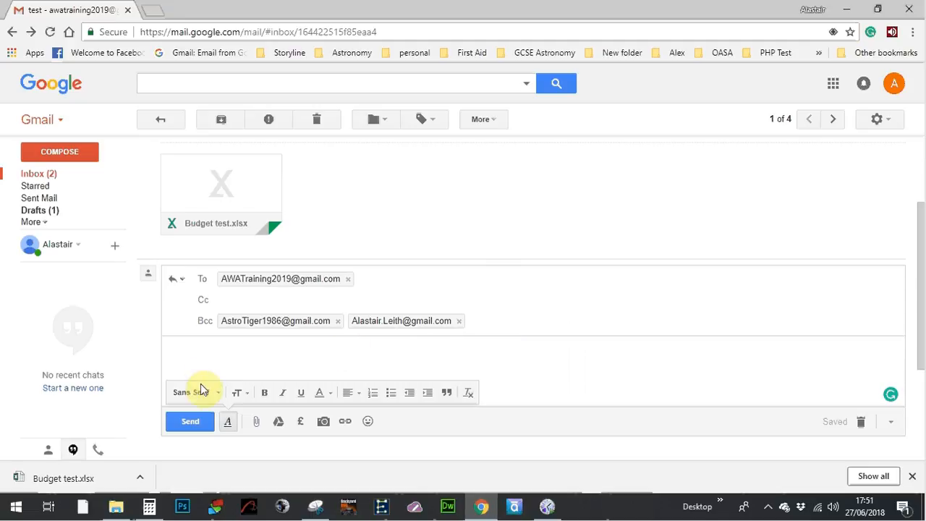
Step: Send the reply, then reopen the 'test' conversation and check its details list both Bcc recipients
left_click(191, 424)
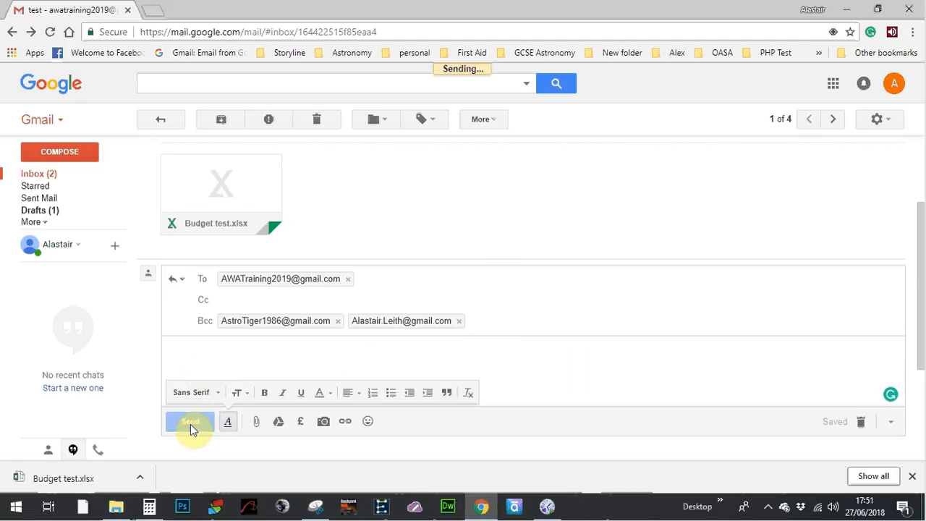
left_click(55, 174)
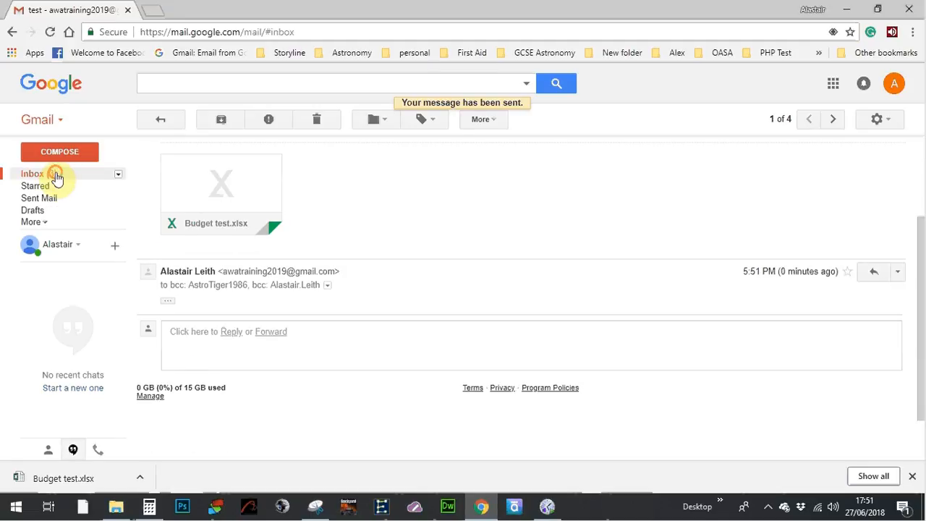
left_click(351, 177)
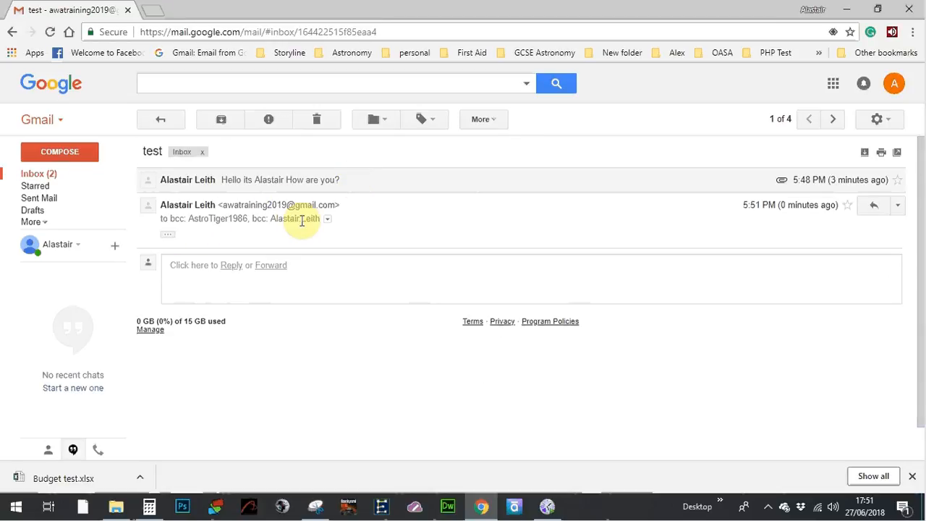
left_click(326, 220)
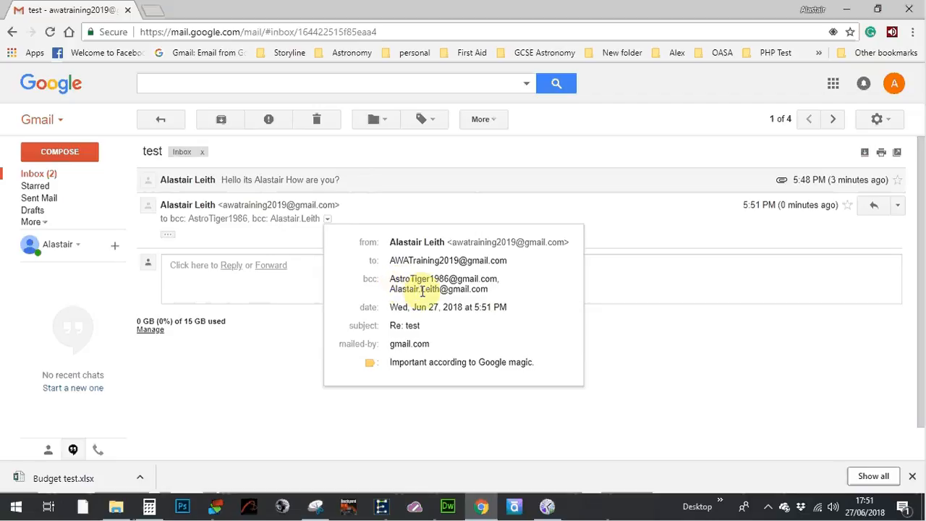
mouse_move(422, 291)
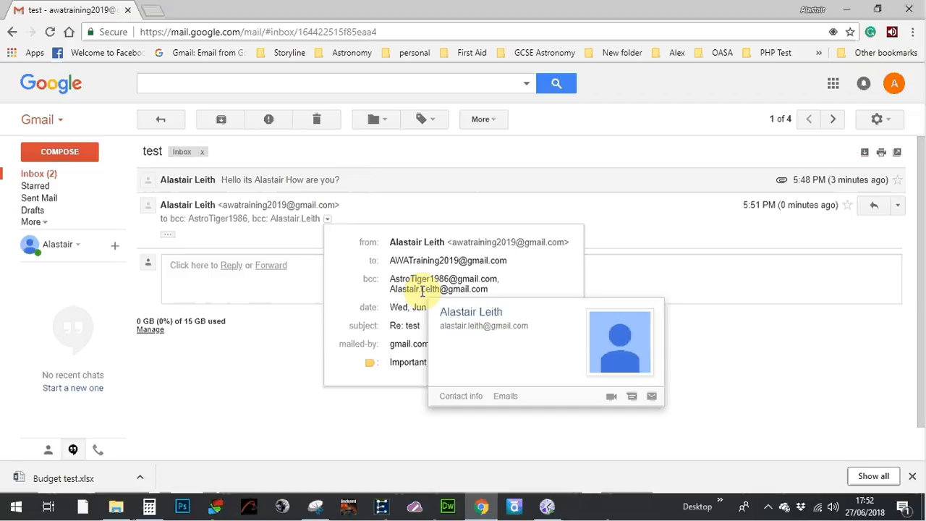
left_click(638, 210)
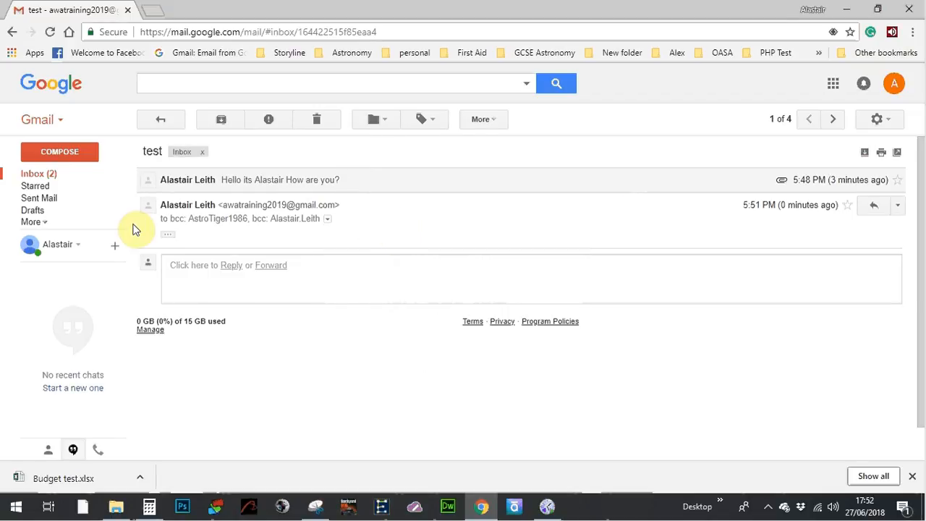
Step: Create a new 'My Emails' label and move the 'test' conversation into it
left_click(51, 175)
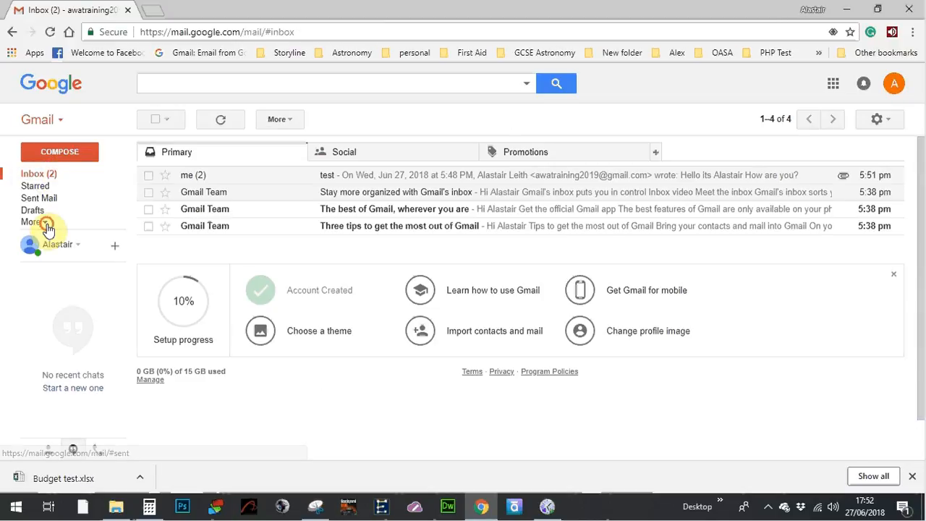
left_click(46, 226)
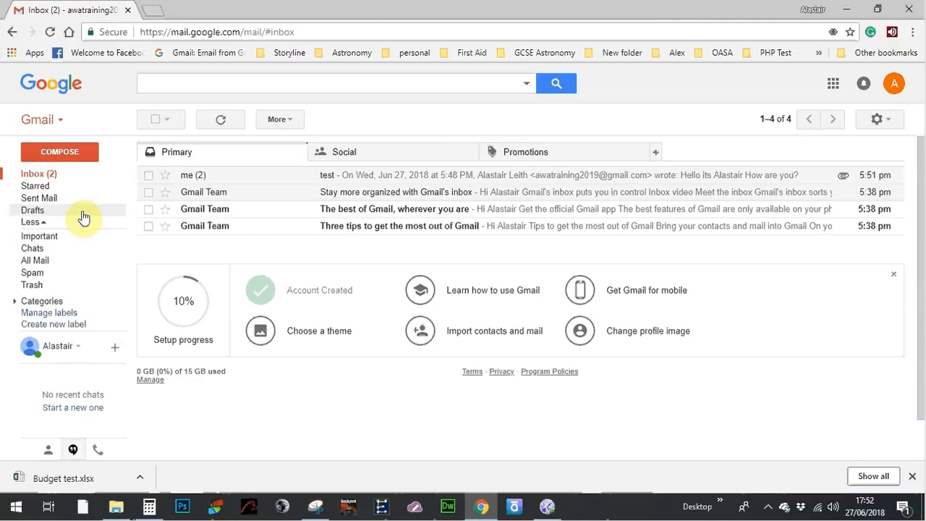
left_click(45, 176)
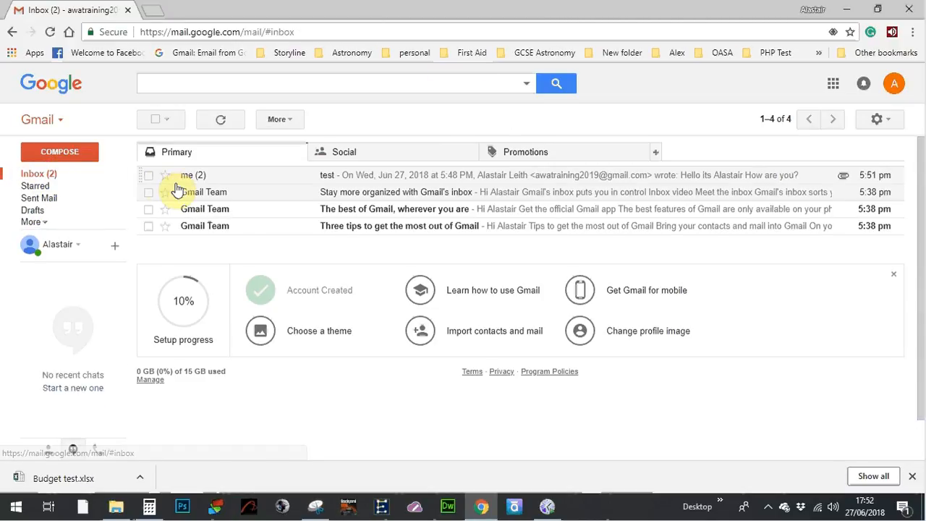
left_click(150, 176)
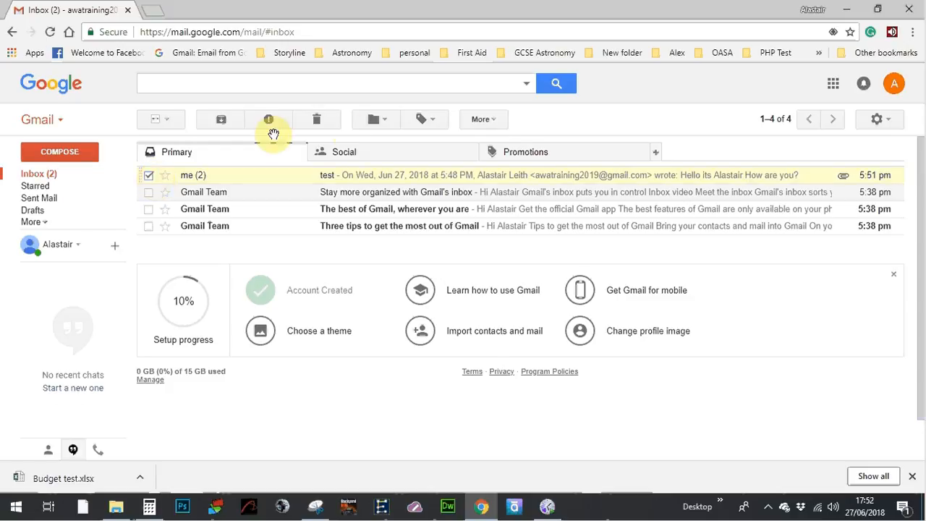
left_click(388, 122)
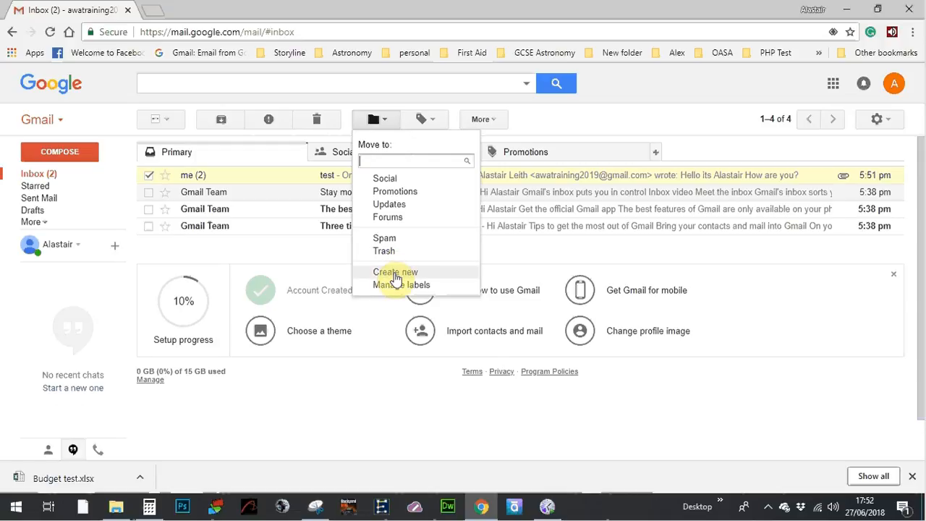
left_click(396, 275)
type("My Email")
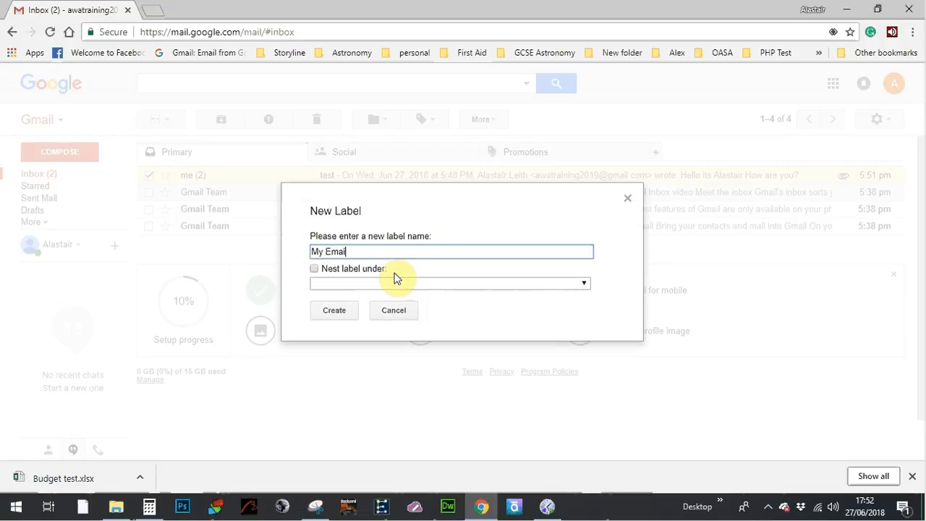
type("s")
left_click(350, 312)
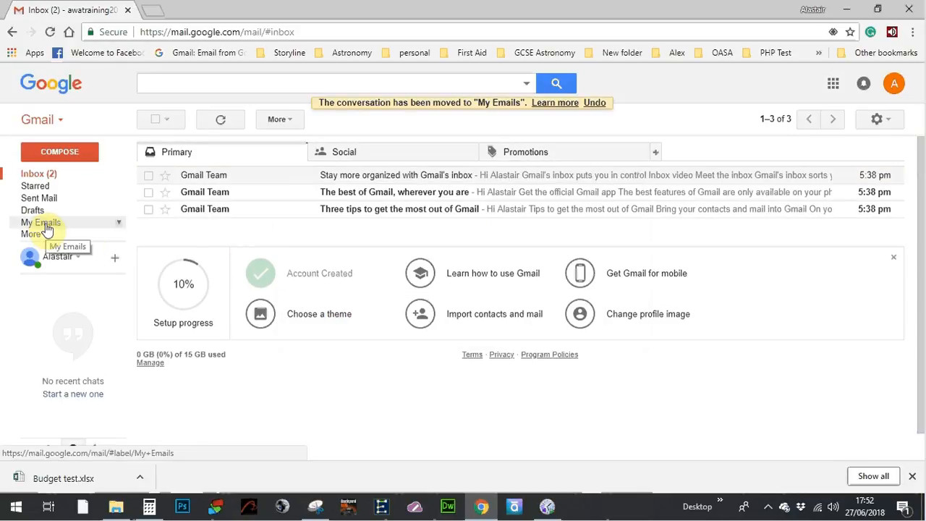
left_click(148, 178)
left_click(378, 120)
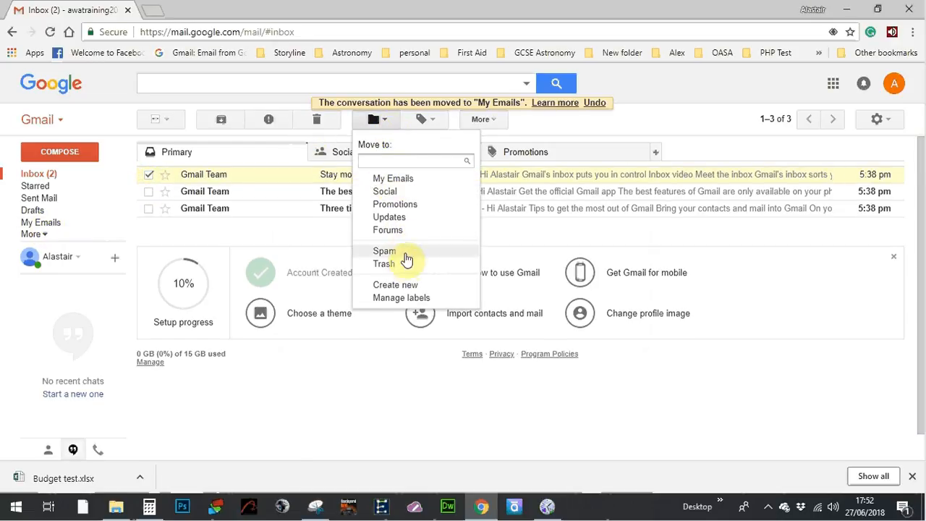
left_click(419, 179)
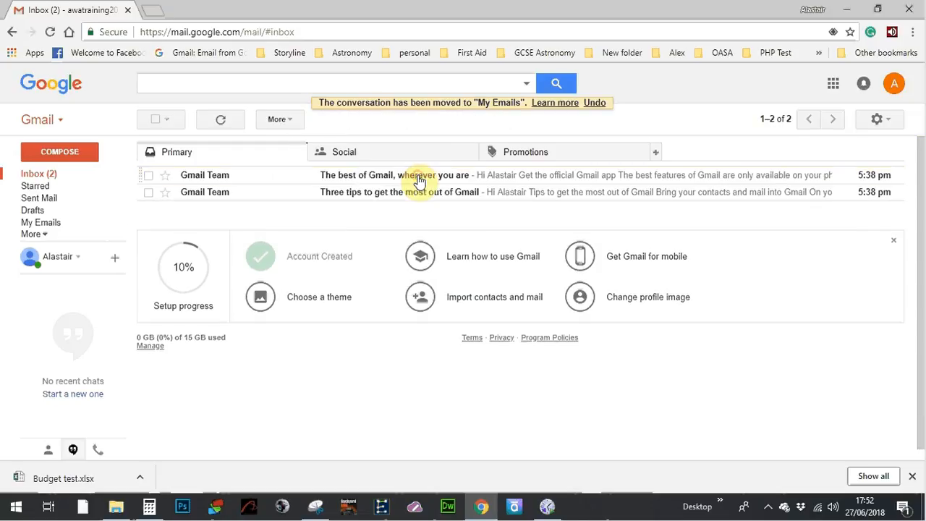
Step: Delete that Gmail Team email from the My Emails label and return to the inbox
left_click(48, 223)
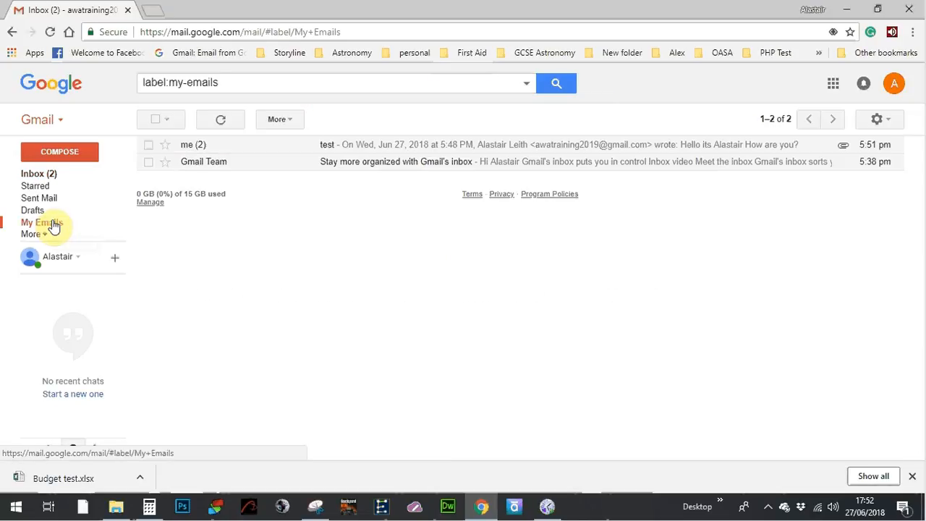
left_click(148, 162)
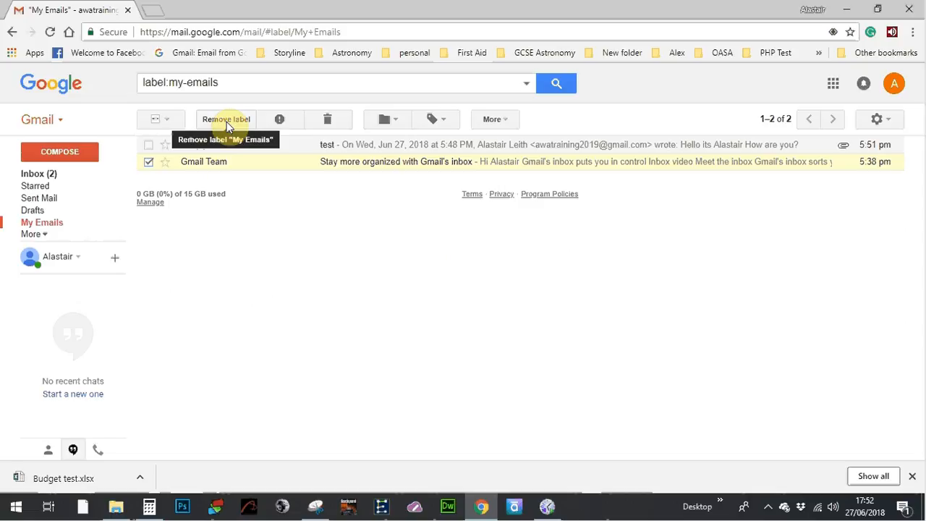
left_click(335, 123)
left_click(44, 176)
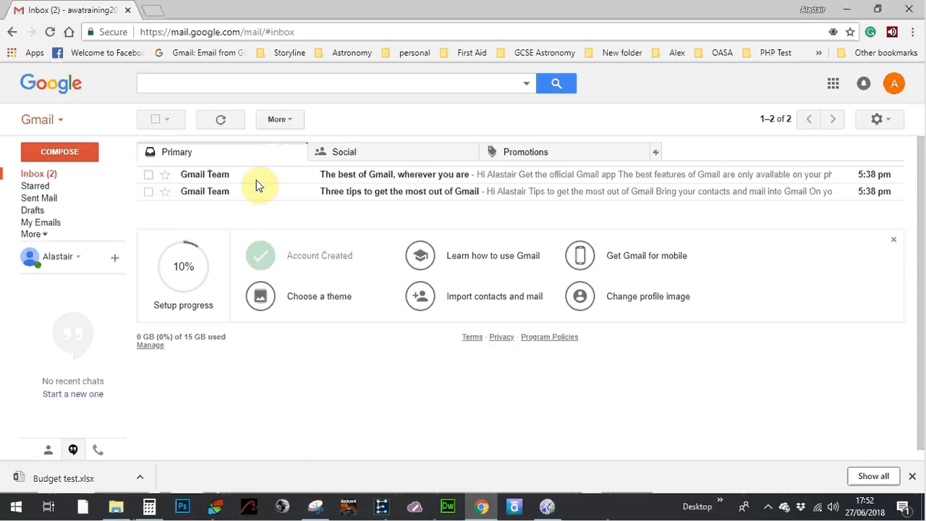
left_click(148, 176)
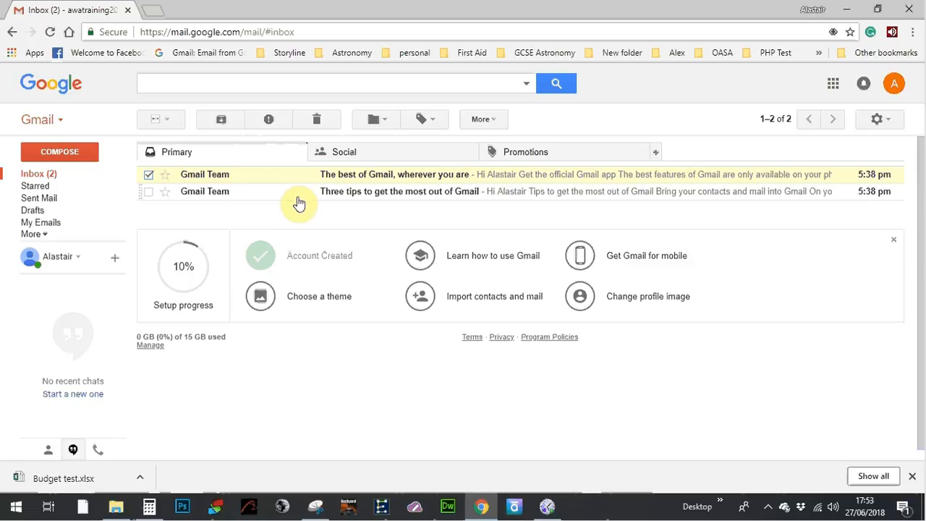
left_click(836, 88)
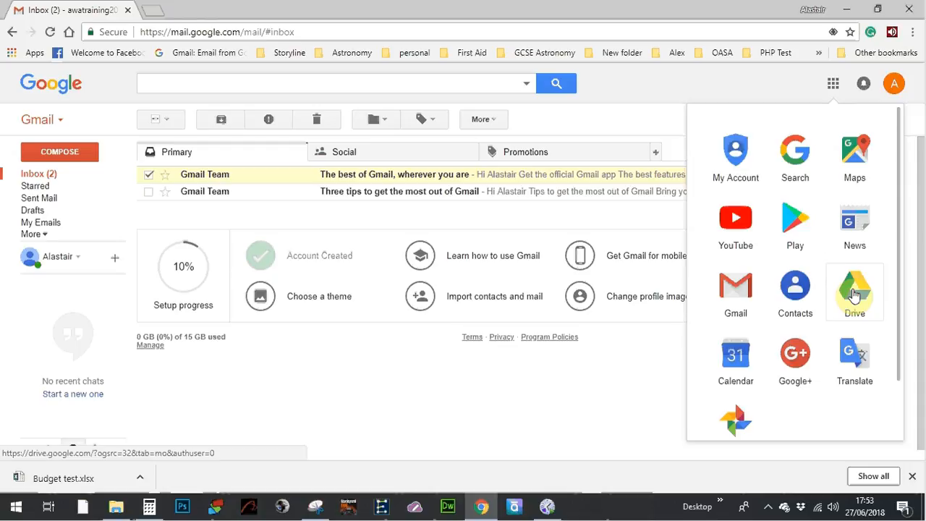
left_click(639, 114)
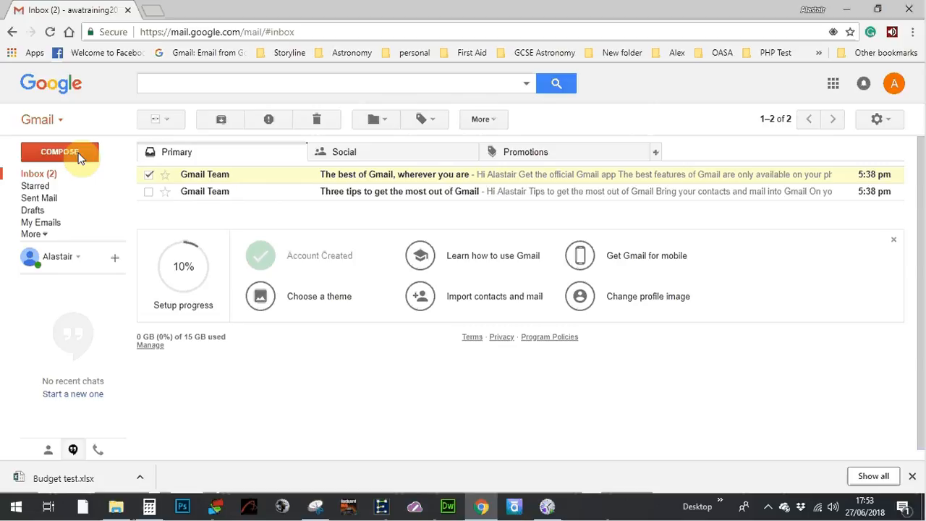
left_click(770, 510)
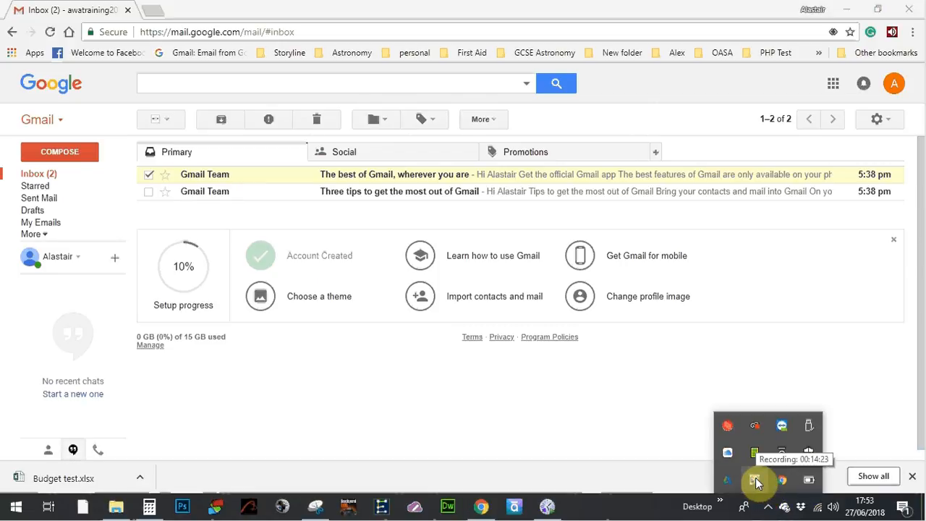